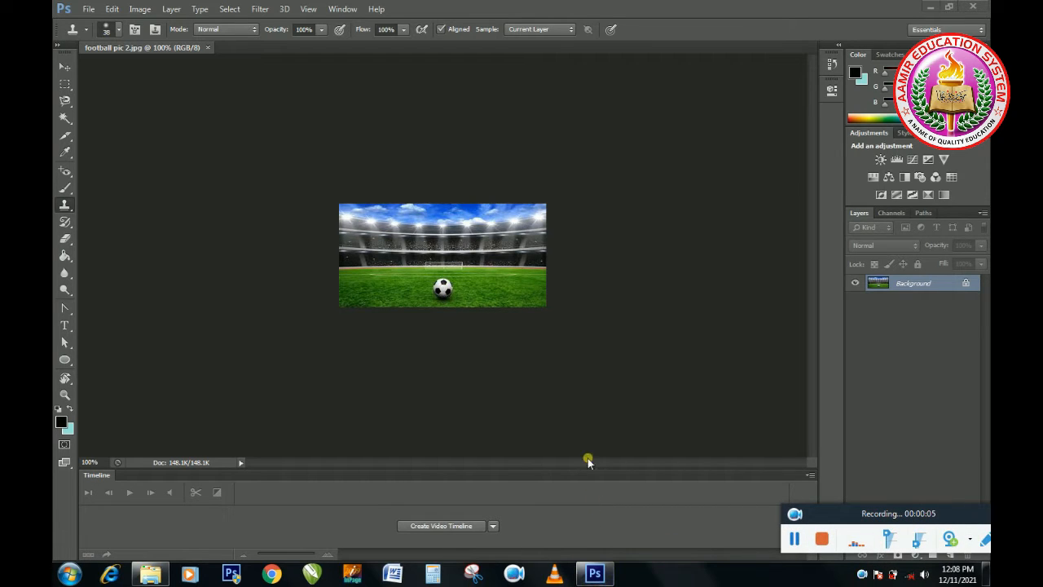
{"action": "right_click", "coordinate": [68, 208]}
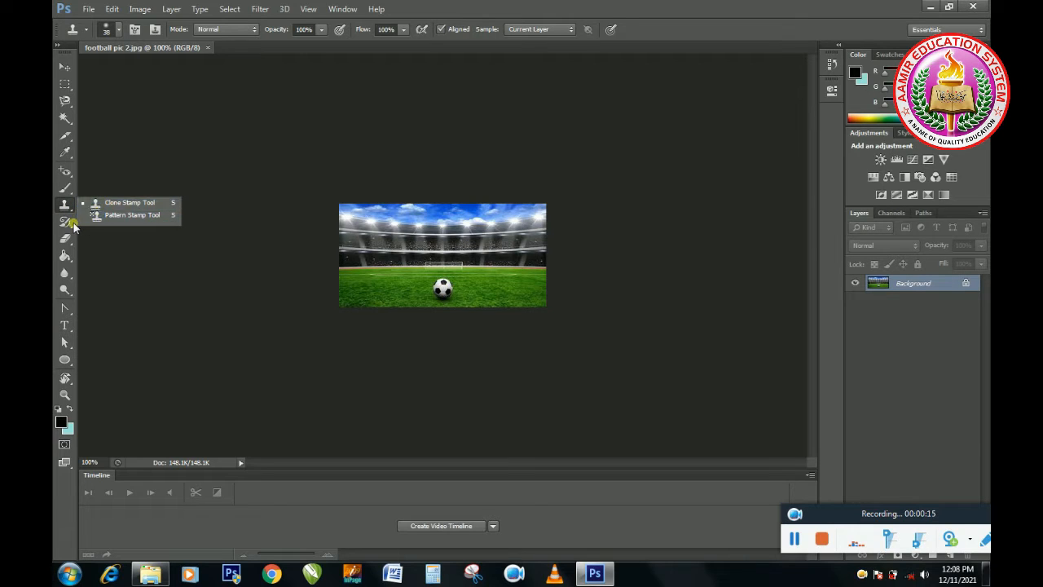
{"action": "left_click", "coordinate": [70, 228]}
{"action": "right_click", "coordinate": [70, 228]}
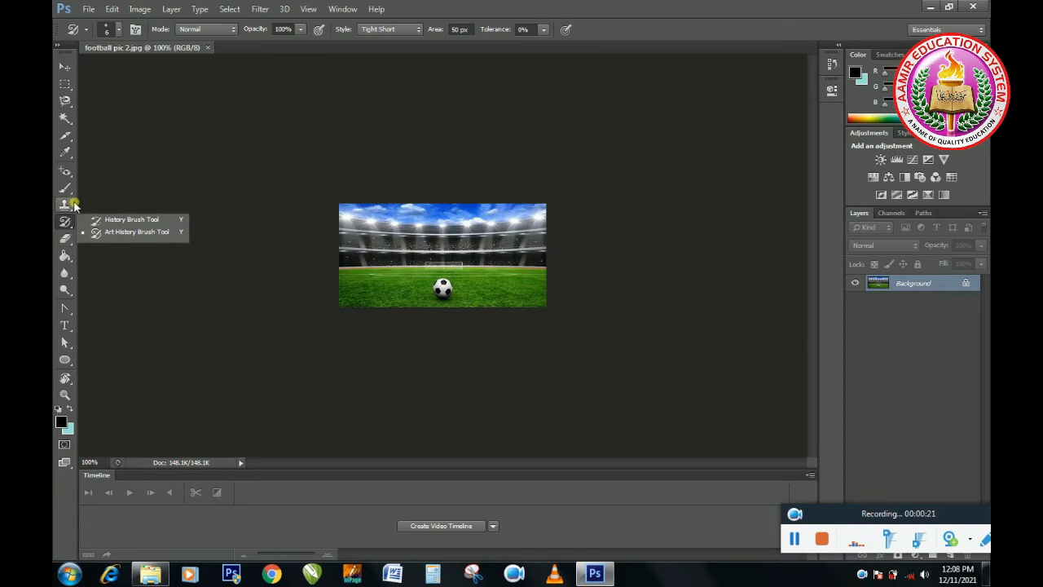
{"action": "left_click", "coordinate": [67, 206]}
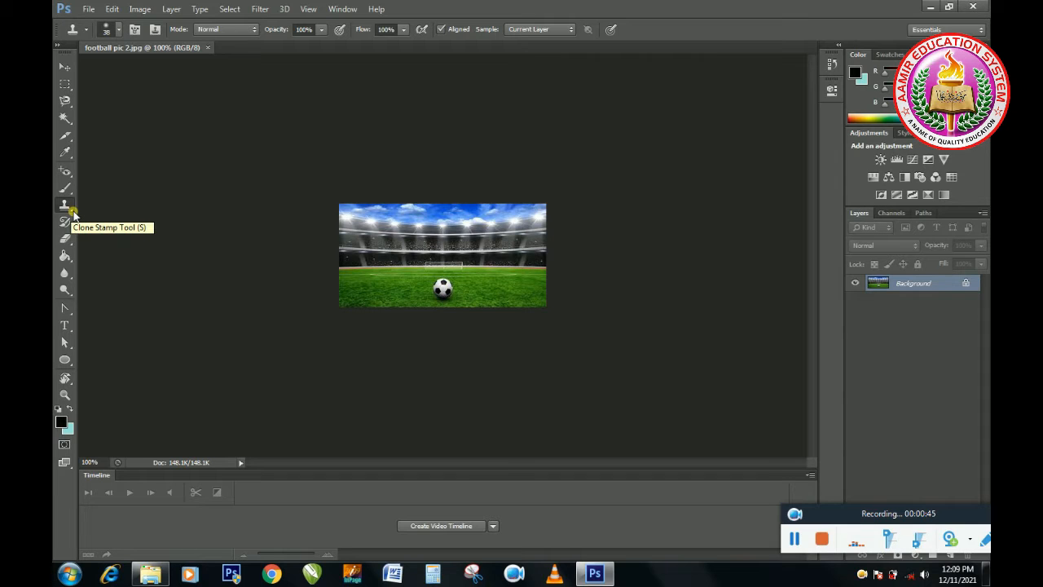
Step: Sample the football with the Clone Stamp Tool and paint a copy of it to the ball's left on the grass
{"action": "right_click", "coordinate": [68, 207]}
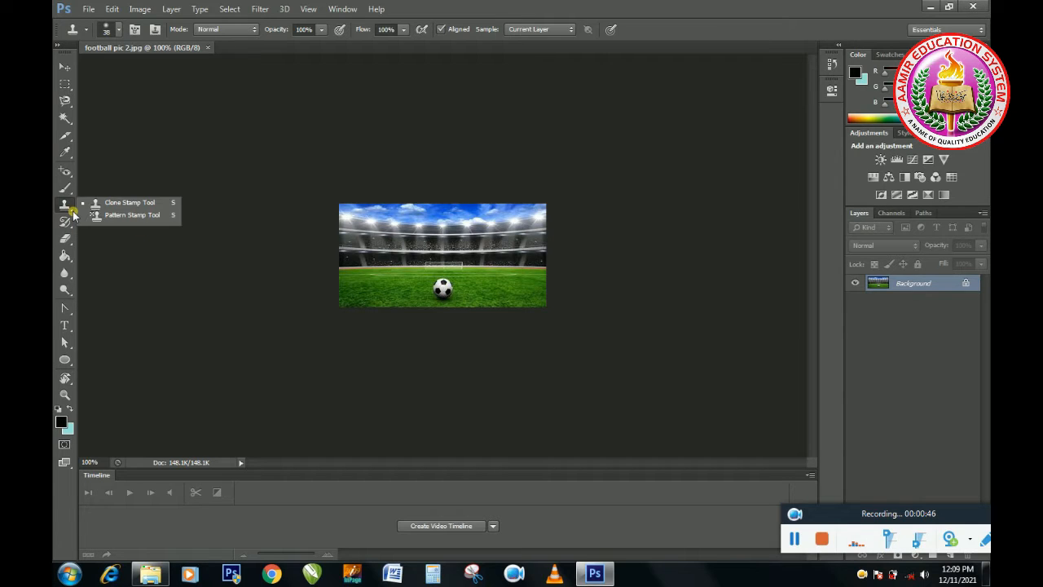
{"action": "left_click", "coordinate": [122, 203]}
{"action": "left_click_drag", "start_coordinate": [446, 294], "coordinate": [458, 297]}
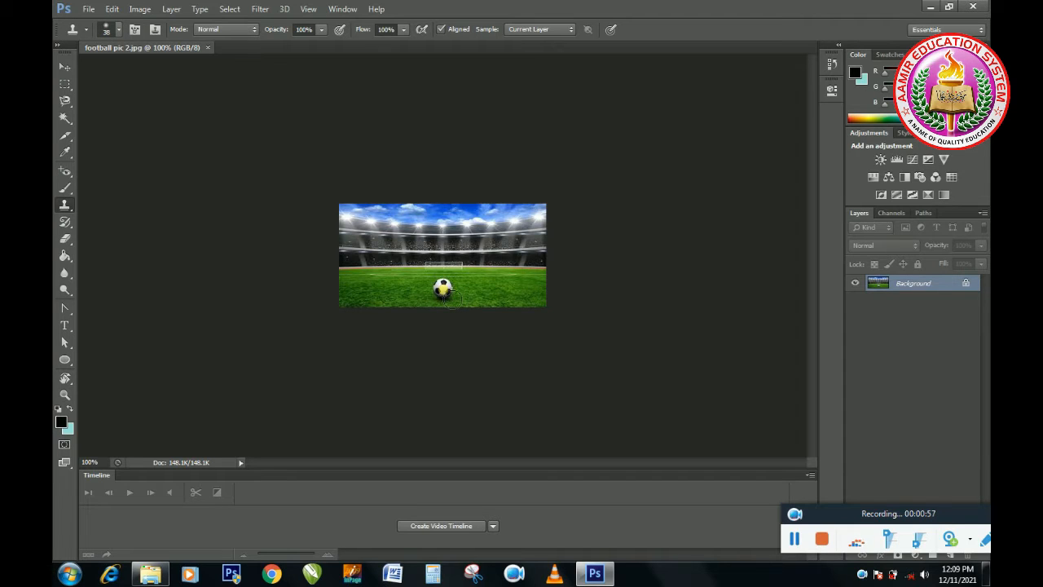
{"action": "left_click", "coordinate": [417, 291]}
{"action": "left_click", "coordinate": [416, 302]}
{"action": "mouse_move", "coordinate": [416, 302]}
{"action": "left_mouse_down"}
{"action": "mouse_move", "coordinate": [431, 283]}
{"action": "mouse_move", "coordinate": [419, 301]}
{"action": "mouse_move", "coordinate": [399, 306]}
{"action": "mouse_move", "coordinate": [399, 291]}
{"action": "mouse_move", "coordinate": [423, 281]}
{"action": "mouse_move", "coordinate": [429, 302]}
{"action": "mouse_move", "coordinate": [385, 305]}
{"action": "mouse_move", "coordinate": [413, 283]}
{"action": "mouse_move", "coordinate": [426, 304]}
{"action": "mouse_move", "coordinate": [405, 314]}
{"action": "mouse_move", "coordinate": [412, 282]}
{"action": "mouse_move", "coordinate": [436, 286]}
{"action": "mouse_move", "coordinate": [422, 312]}
{"action": "mouse_move", "coordinate": [433, 286]}
{"action": "mouse_move", "coordinate": [412, 273]}
{"action": "mouse_move", "coordinate": [385, 276]}
{"action": "mouse_move", "coordinate": [394, 271]}
{"action": "mouse_move", "coordinate": [443, 271]}
{"action": "mouse_move", "coordinate": [449, 311]}
{"action": "mouse_move", "coordinate": [457, 292]}
{"action": "mouse_move", "coordinate": [452, 299]}
{"action": "mouse_move", "coordinate": [470, 294]}
{"action": "mouse_move", "coordinate": [473, 309]}
{"action": "mouse_move", "coordinate": [489, 296]}
{"action": "mouse_move", "coordinate": [468, 307]}
{"action": "mouse_move", "coordinate": [485, 296]}
{"action": "mouse_move", "coordinate": [466, 295]}
{"action": "mouse_move", "coordinate": [493, 316]}
{"action": "mouse_move", "coordinate": [513, 297]}
{"action": "mouse_move", "coordinate": [479, 290]}
{"action": "mouse_move", "coordinate": [487, 299]}
{"action": "mouse_move", "coordinate": [489, 280]}
{"action": "mouse_move", "coordinate": [457, 295]}
{"action": "mouse_move", "coordinate": [485, 293]}
{"action": "mouse_move", "coordinate": [444, 281]}
{"action": "mouse_move", "coordinate": [386, 302]}
{"action": "mouse_move", "coordinate": [378, 294]}
{"action": "mouse_move", "coordinate": [398, 264]}
{"action": "left_mouse_up"}
Step: Turn off aligned sampling, sample the football again, and stamp several copies across the grass and the stands
{"action": "left_click", "coordinate": [440, 30]}
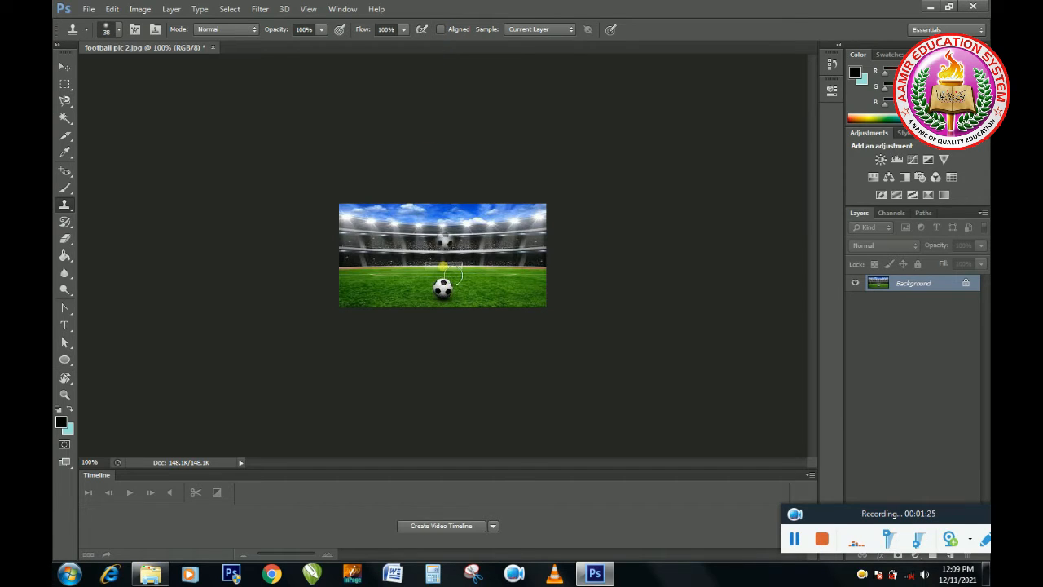
{"action": "left_click", "coordinate": [444, 290], "text": "alt"}
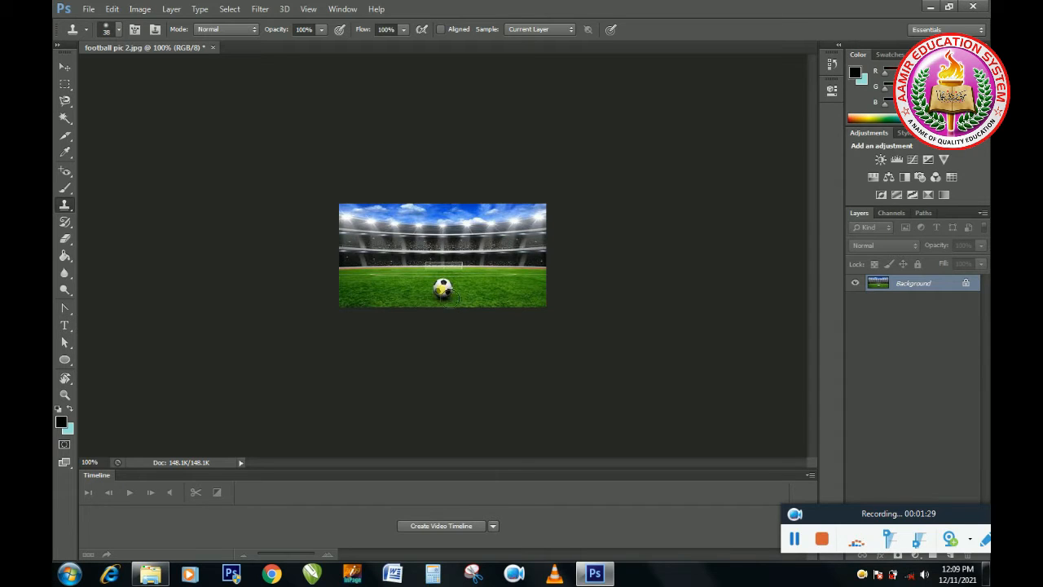
{"action": "mouse_move", "coordinate": [411, 290]}
{"action": "left_mouse_down"}
{"action": "mouse_move", "coordinate": [452, 266]}
{"action": "mouse_move", "coordinate": [428, 246]}
{"action": "mouse_move", "coordinate": [374, 256]}
{"action": "mouse_move", "coordinate": [382, 298]}
{"action": "mouse_move", "coordinate": [362, 310]}
{"action": "mouse_move", "coordinate": [357, 294]}
{"action": "mouse_move", "coordinate": [375, 314]}
{"action": "mouse_move", "coordinate": [477, 281]}
{"action": "mouse_move", "coordinate": [489, 307]}
{"action": "left_mouse_up"}
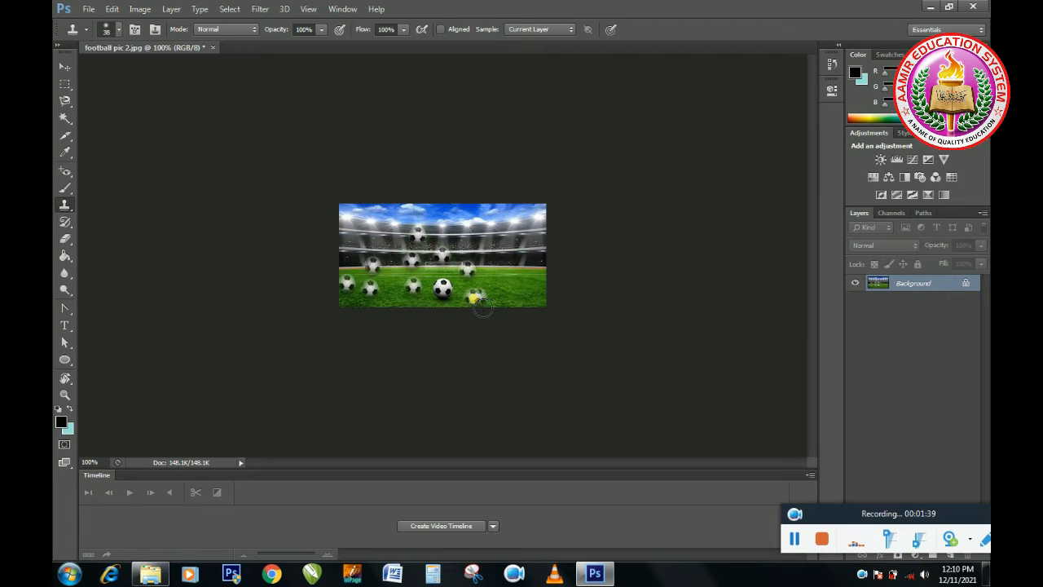
Step: Undo all the cloned football copies
{"action": "key", "text": "ctrl+alt+z"}
{"action": "key", "text": "ctrl+alt+z"}
{"action": "key", "text": "ctrl+alt+z"}
{"action": "key", "text": "ctrl+alt+z"}
{"action": "key", "text": "ctrl+alt+z"}
{"action": "key", "text": "ctrl+alt+z"}
{"action": "key", "text": "ctrl+alt+z"}
{"action": "key", "text": "ctrl+alt+z"}
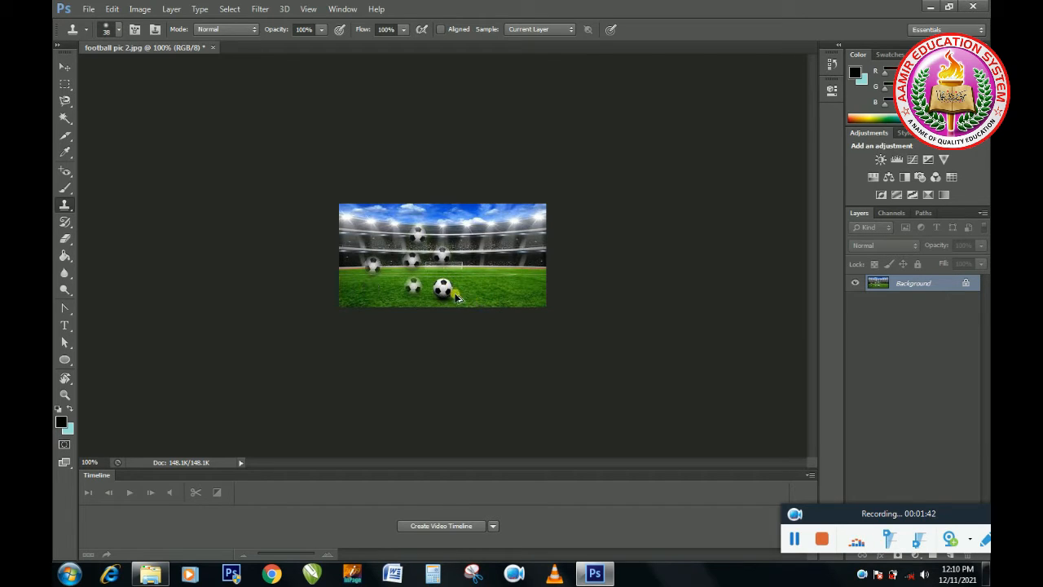
{"action": "key", "text": "ctrl+alt+z"}
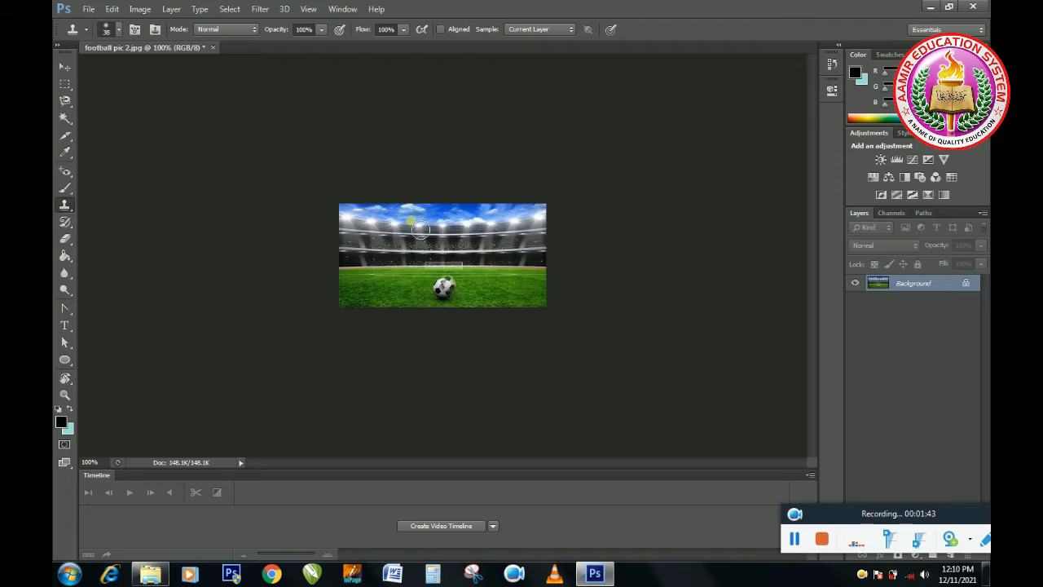
Step: With the Pattern Stamp Tool at 98% opacity, paint the multicolored pattern over the grass left of the football
{"action": "right_click", "coordinate": [70, 209]}
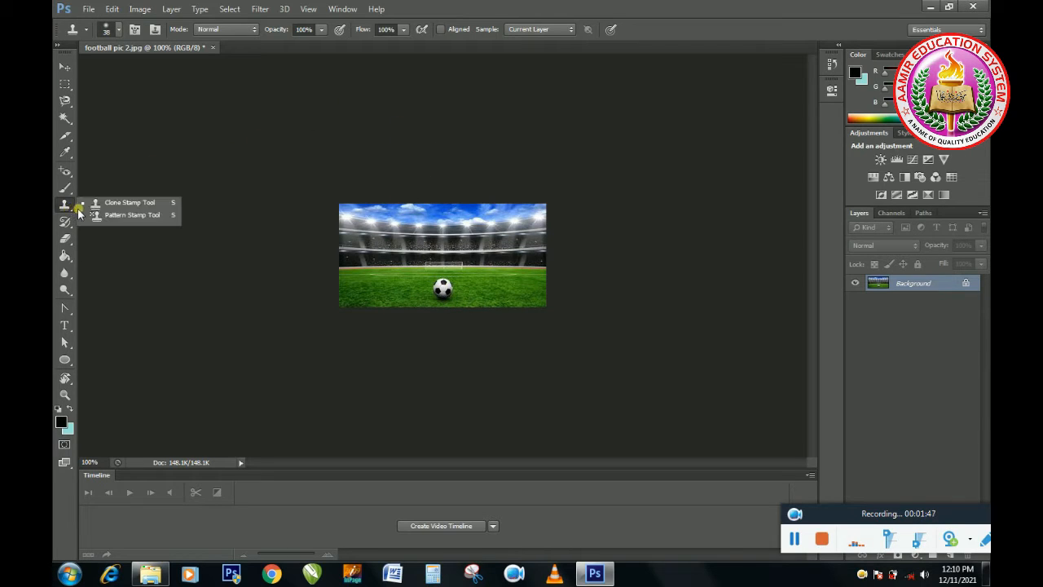
{"action": "left_click", "coordinate": [122, 215]}
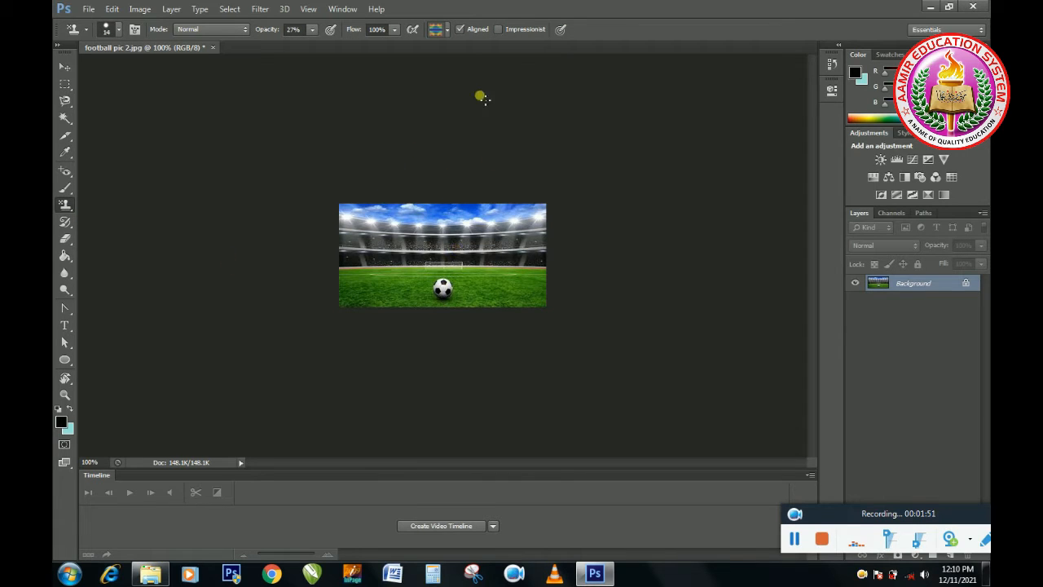
{"action": "left_click", "coordinate": [447, 33]}
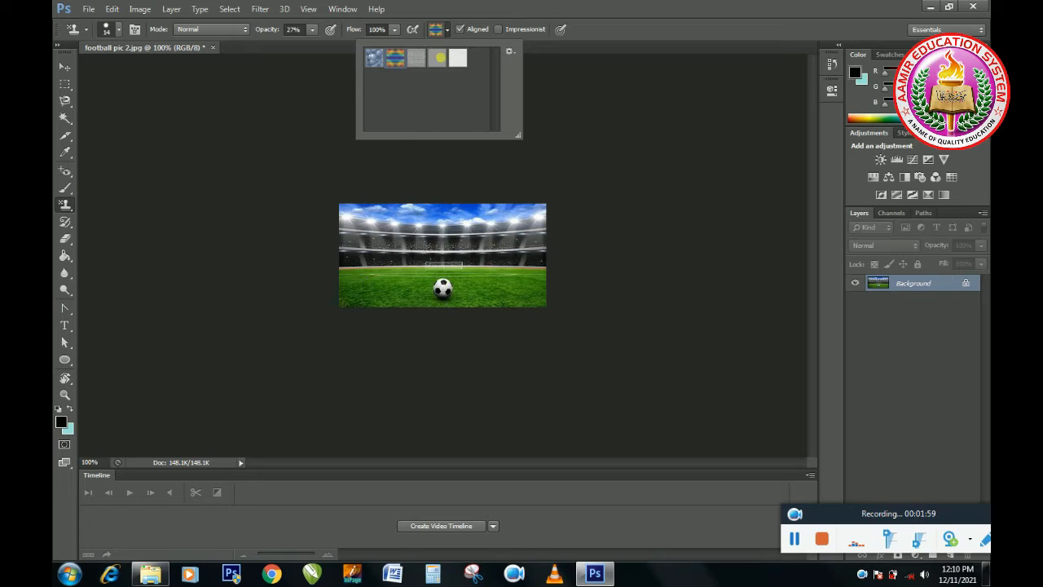
{"action": "left_click", "coordinate": [346, 261]}
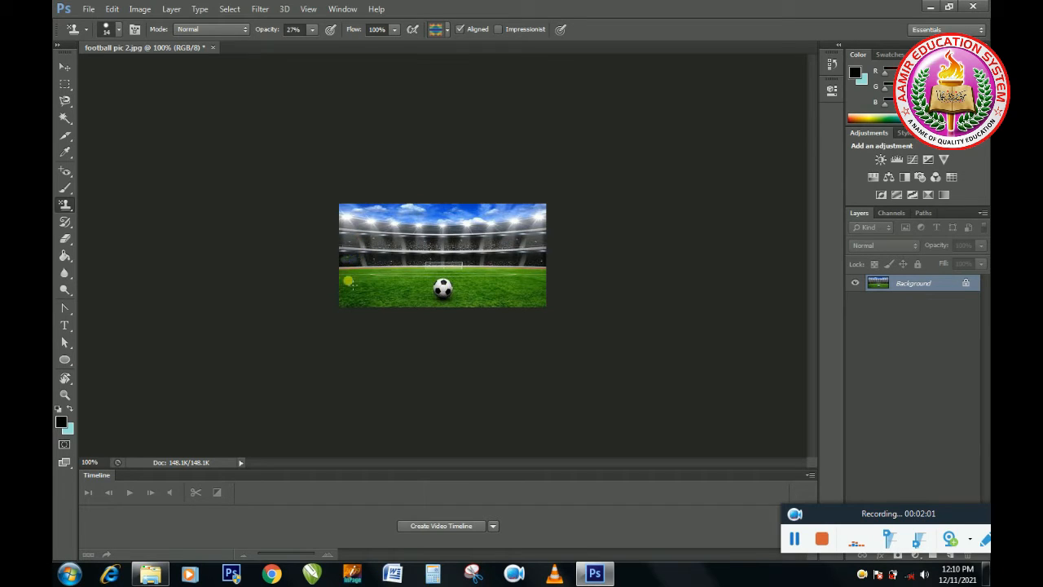
{"action": "left_click", "coordinate": [316, 30]}
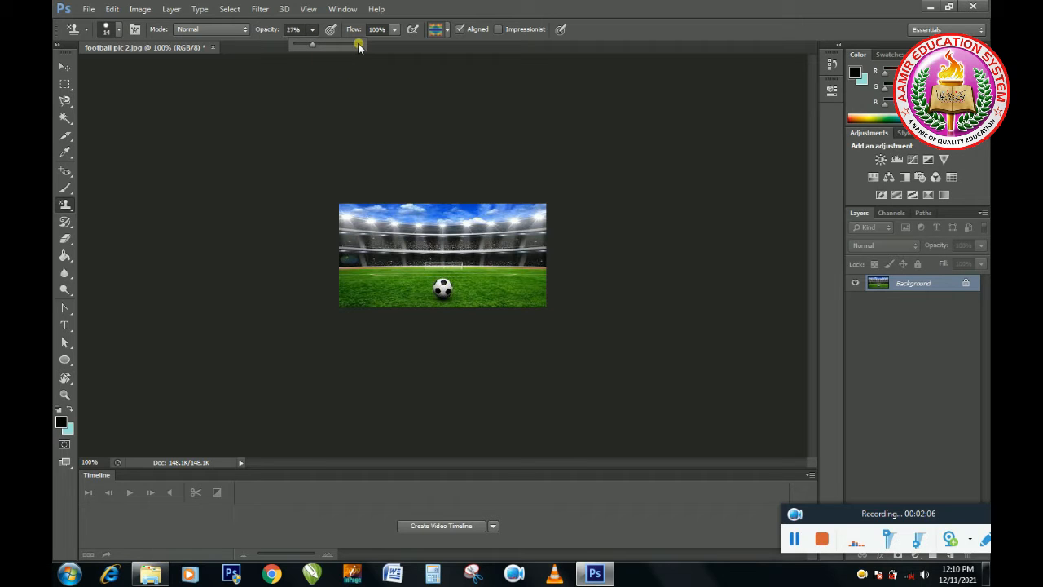
{"action": "left_click", "coordinate": [360, 46]}
{"action": "mouse_move", "coordinate": [356, 283]}
{"action": "left_mouse_down"}
{"action": "mouse_move", "coordinate": [385, 283]}
{"action": "mouse_move", "coordinate": [341, 276]}
{"action": "mouse_move", "coordinate": [381, 282]}
{"action": "mouse_move", "coordinate": [356, 270]}
{"action": "mouse_move", "coordinate": [358, 289]}
{"action": "mouse_move", "coordinate": [380, 300]}
{"action": "mouse_move", "coordinate": [359, 296]}
{"action": "mouse_move", "coordinate": [367, 297]}
{"action": "mouse_move", "coordinate": [339, 306]}
{"action": "mouse_move", "coordinate": [348, 304]}
{"action": "mouse_move", "coordinate": [345, 315]}
{"action": "mouse_move", "coordinate": [388, 312]}
{"action": "mouse_move", "coordinate": [412, 263]}
{"action": "mouse_move", "coordinate": [411, 295]}
{"action": "mouse_move", "coordinate": [405, 274]}
{"action": "mouse_move", "coordinate": [384, 275]}
{"action": "mouse_move", "coordinate": [416, 267]}
{"action": "mouse_move", "coordinate": [343, 271]}
{"action": "mouse_move", "coordinate": [427, 268]}
{"action": "mouse_move", "coordinate": [409, 309]}
{"action": "mouse_move", "coordinate": [428, 288]}
{"action": "mouse_move", "coordinate": [429, 268]}
{"action": "mouse_move", "coordinate": [410, 306]}
{"action": "mouse_move", "coordinate": [389, 307]}
{"action": "mouse_move", "coordinate": [405, 311]}
{"action": "mouse_move", "coordinate": [355, 308]}
{"action": "mouse_move", "coordinate": [413, 292]}
{"action": "mouse_move", "coordinate": [361, 289]}
{"action": "mouse_move", "coordinate": [414, 284]}
{"action": "mouse_move", "coordinate": [402, 300]}
{"action": "mouse_move", "coordinate": [412, 313]}
{"action": "mouse_move", "coordinate": [422, 303]}
{"action": "mouse_move", "coordinate": [395, 306]}
{"action": "mouse_move", "coordinate": [361, 287]}
{"action": "mouse_move", "coordinate": [357, 304]}
{"action": "mouse_move", "coordinate": [362, 293]}
{"action": "mouse_move", "coordinate": [417, 299]}
{"action": "left_mouse_up"}
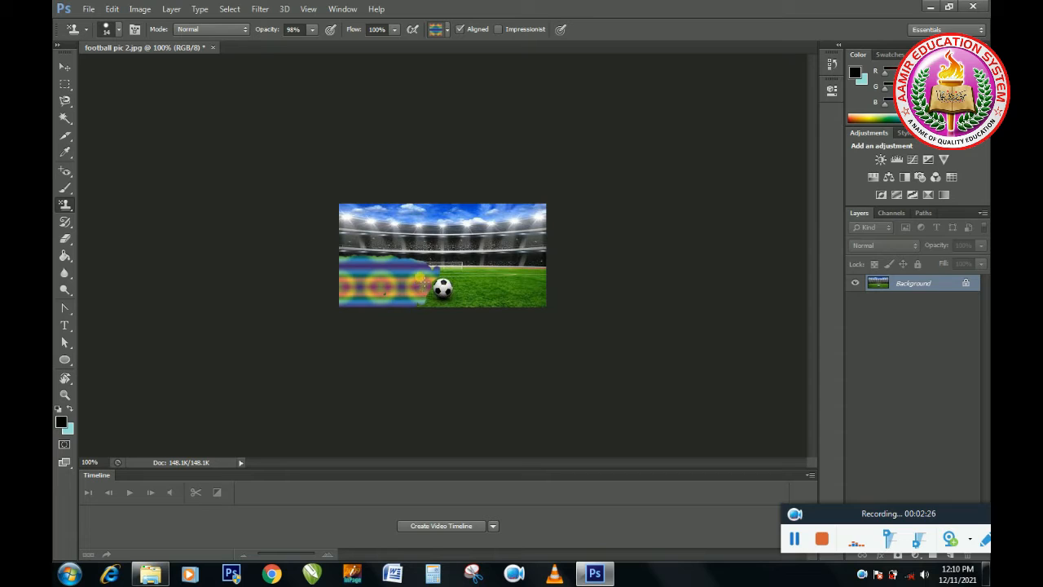
Step: Set the stamp opacity to 26%, paint the pattern over the grass right of the football, and undo the pattern strokes
{"action": "left_click", "coordinate": [313, 30]}
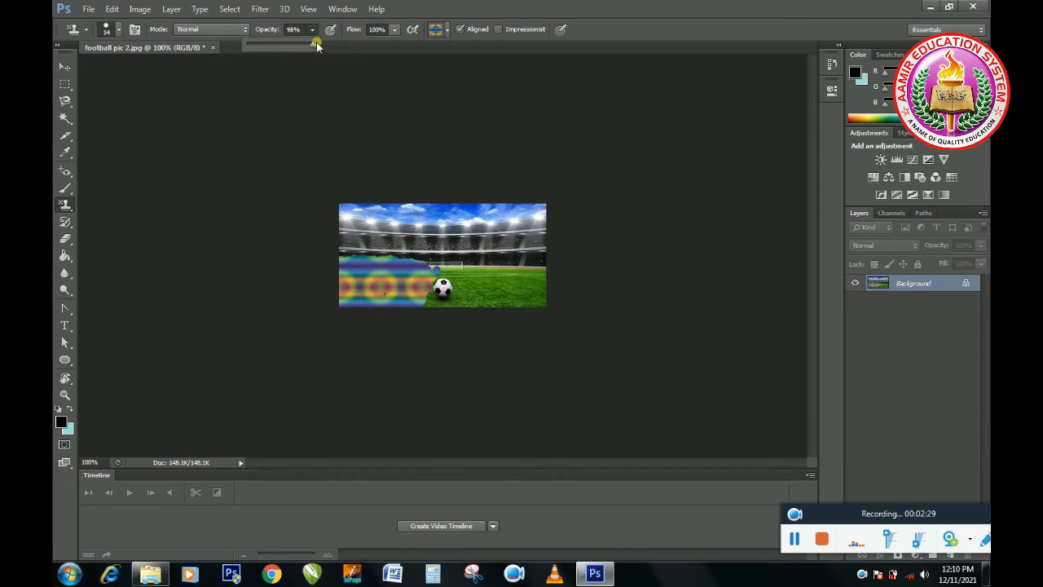
{"action": "left_click_drag", "start_coordinate": [313, 46], "coordinate": [265, 43]}
{"action": "left_click", "coordinate": [465, 299]}
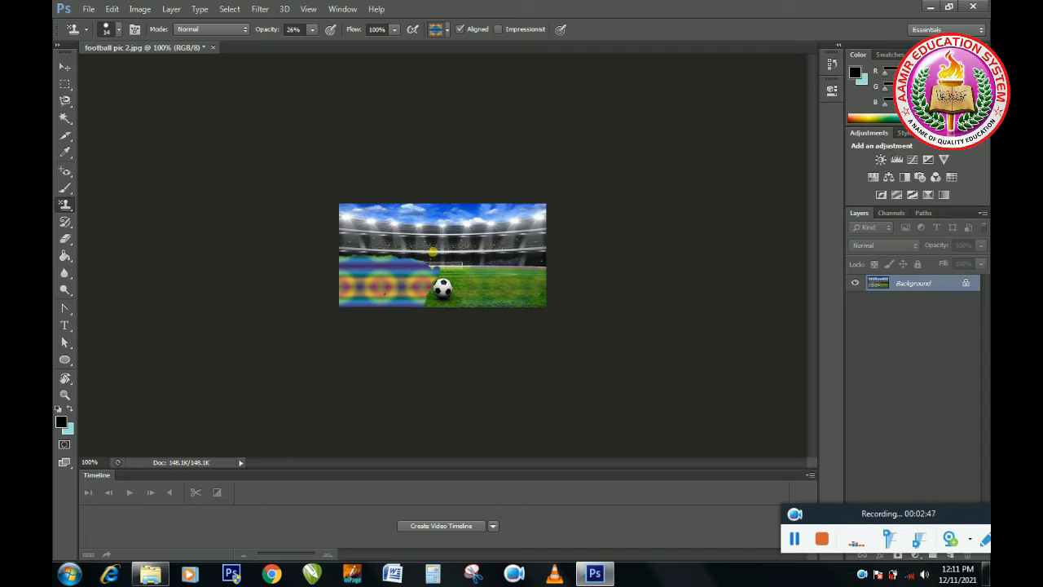
{"action": "key", "text": "ctrl+z"}
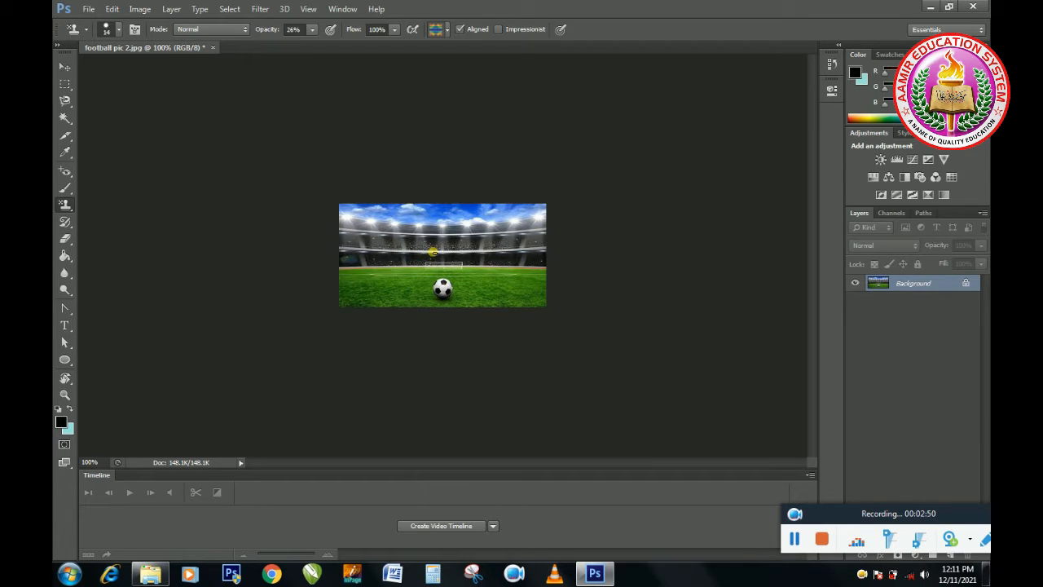
Step: Switch from the Pattern Stamp Tool to the History Brush Tool
{"action": "right_click", "coordinate": [71, 211]}
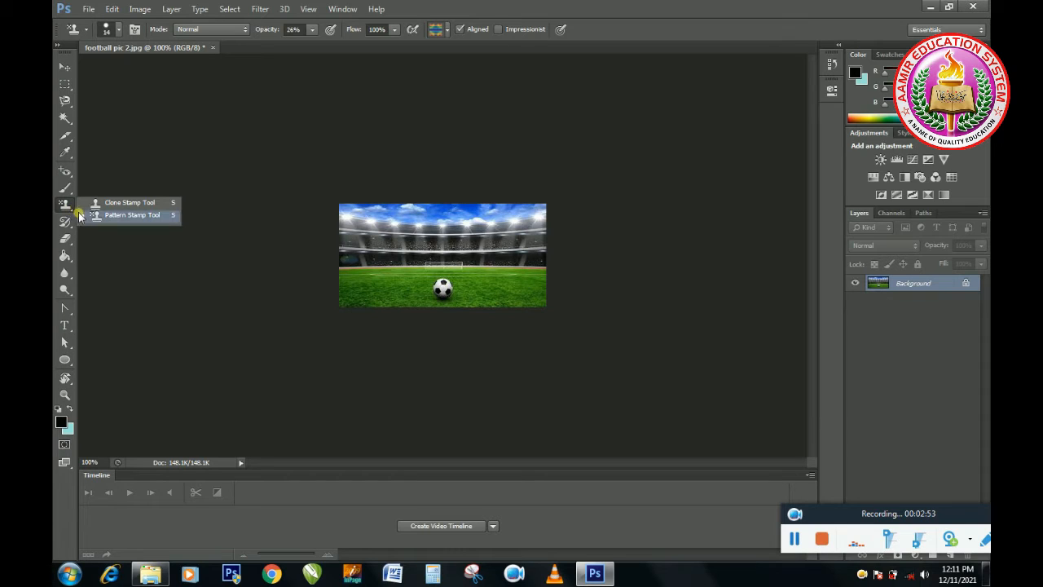
{"action": "left_click", "coordinate": [87, 216]}
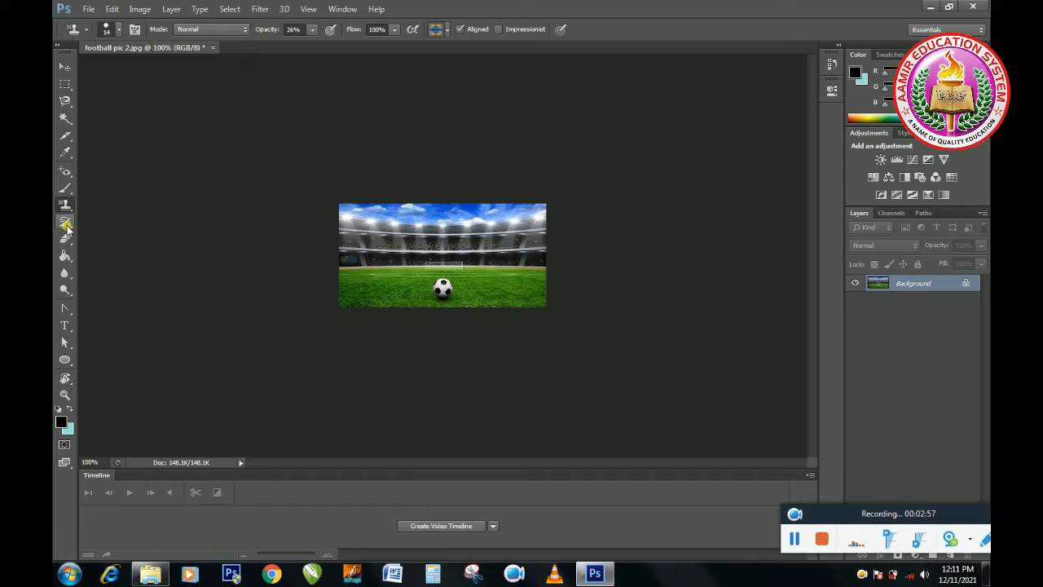
{"action": "left_click", "coordinate": [67, 223]}
{"action": "right_click", "coordinate": [67, 222]}
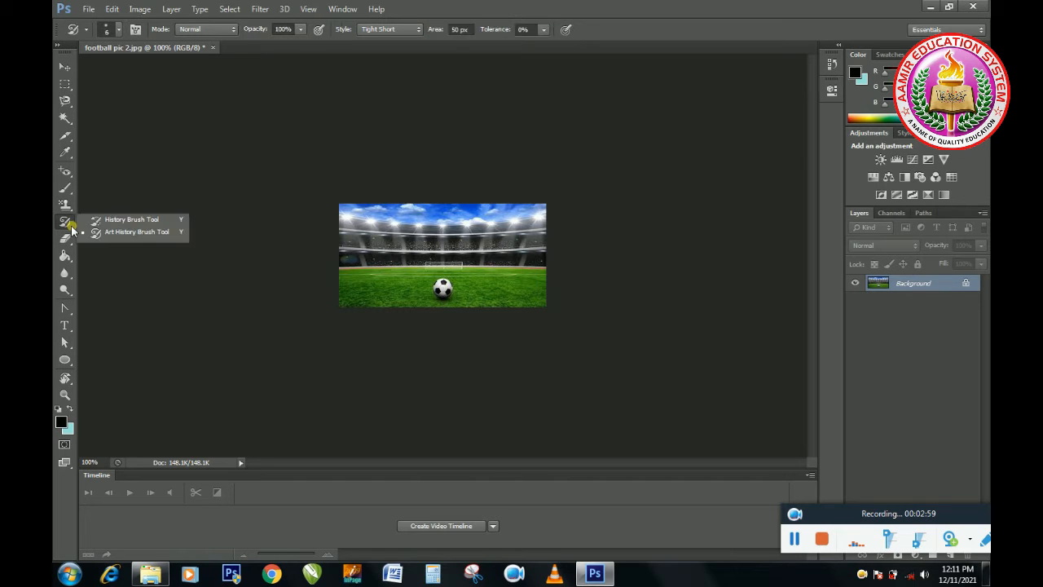
{"action": "left_click", "coordinate": [114, 220]}
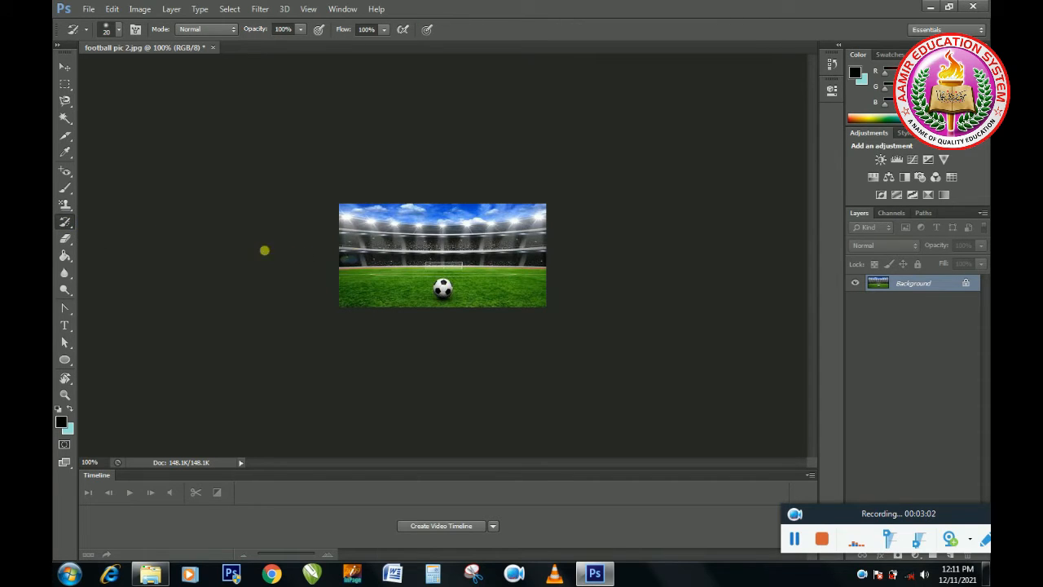
Step: Set the foreground color to bright red, f80b27
{"action": "left_click", "coordinate": [61, 421]}
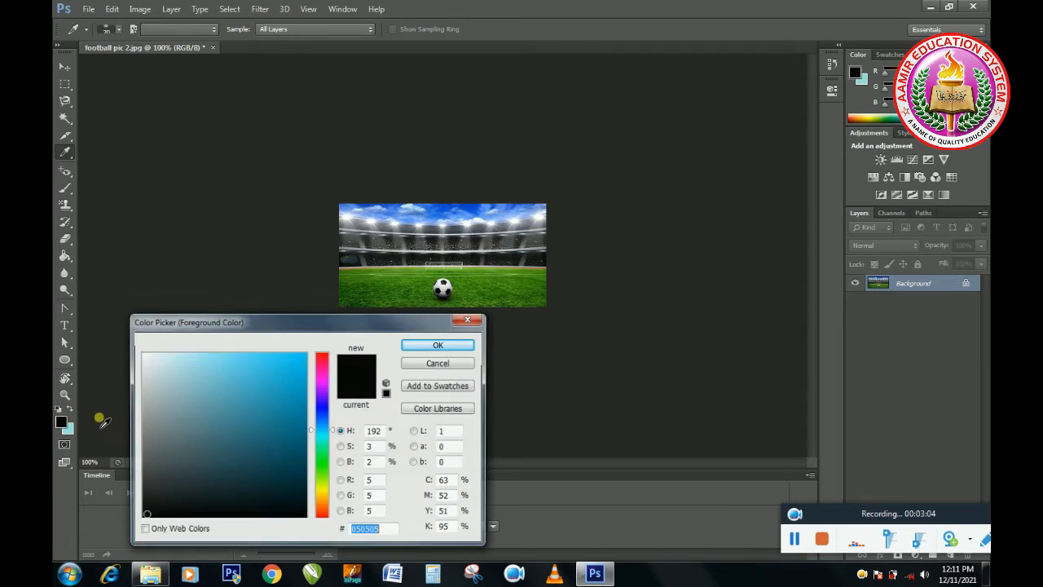
{"action": "left_click", "coordinate": [321, 358]}
{"action": "left_click", "coordinate": [299, 356]}
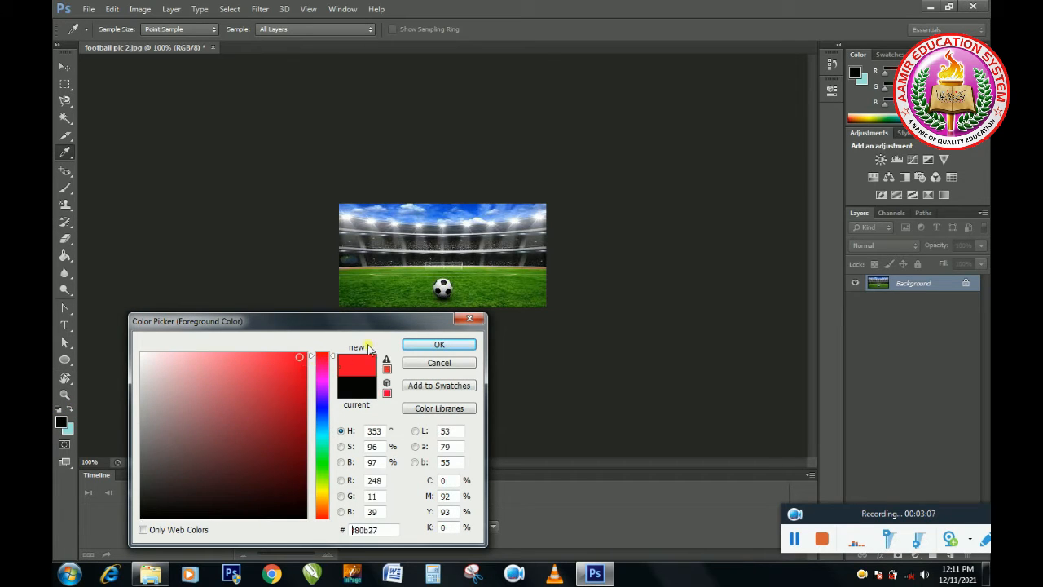
{"action": "left_click", "coordinate": [417, 344]}
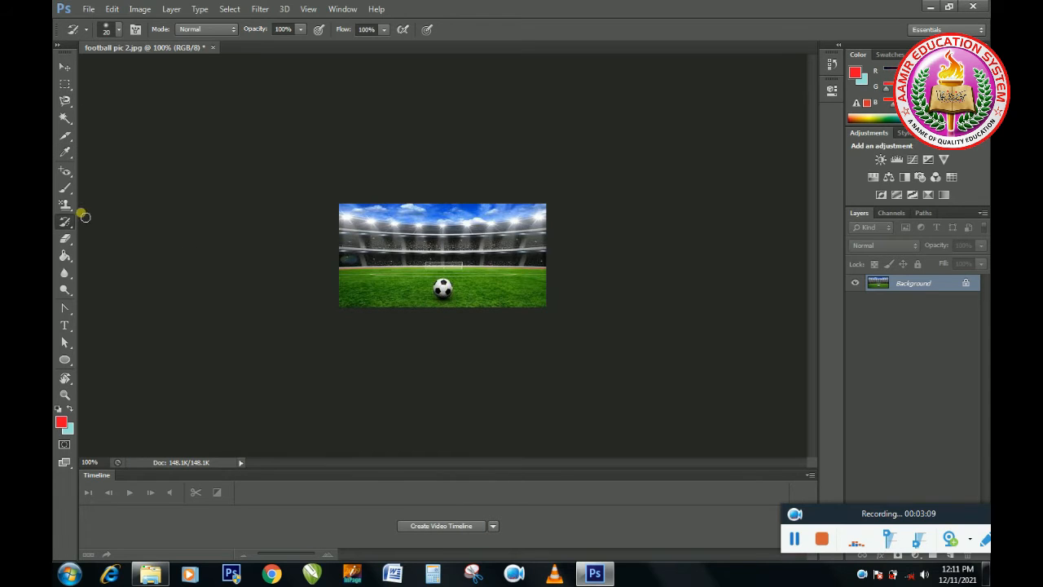
Step: Paint the red letters A, B, C and D across the upper part of the stadium image with the Brush Tool
{"action": "left_click", "coordinate": [66, 190]}
{"action": "right_click", "coordinate": [66, 190]}
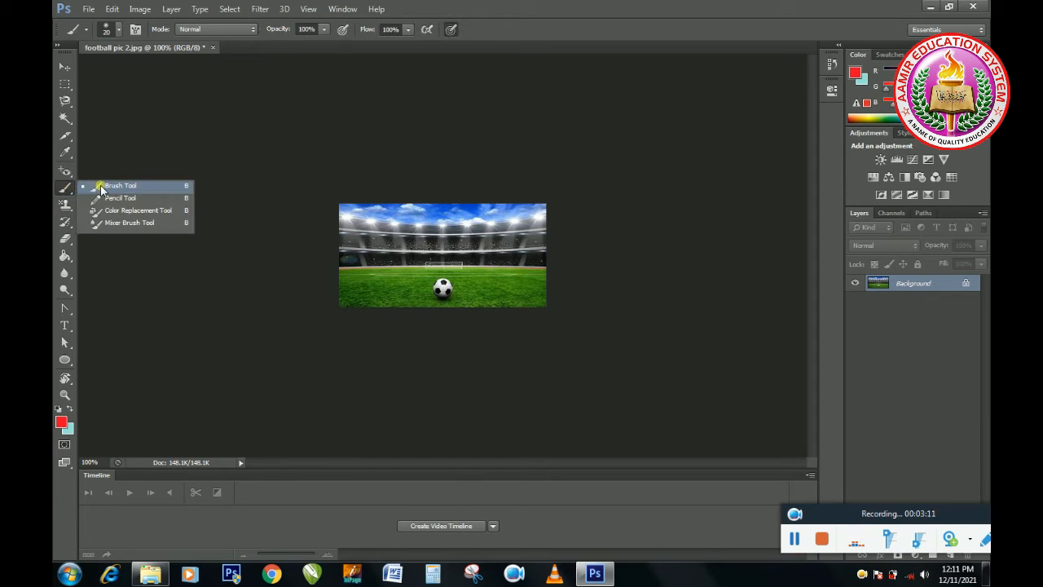
{"action": "left_click", "coordinate": [104, 188]}
{"action": "mouse_move", "coordinate": [342, 246]}
{"action": "left_mouse_down"}
{"action": "mouse_move", "coordinate": [364, 211]}
{"action": "mouse_move", "coordinate": [380, 249]}
{"action": "mouse_move", "coordinate": [357, 245]}
{"action": "mouse_move", "coordinate": [352, 233]}
{"action": "mouse_move", "coordinate": [400, 244]}
{"action": "left_mouse_up"}
{"action": "left_click", "coordinate": [398, 244]}
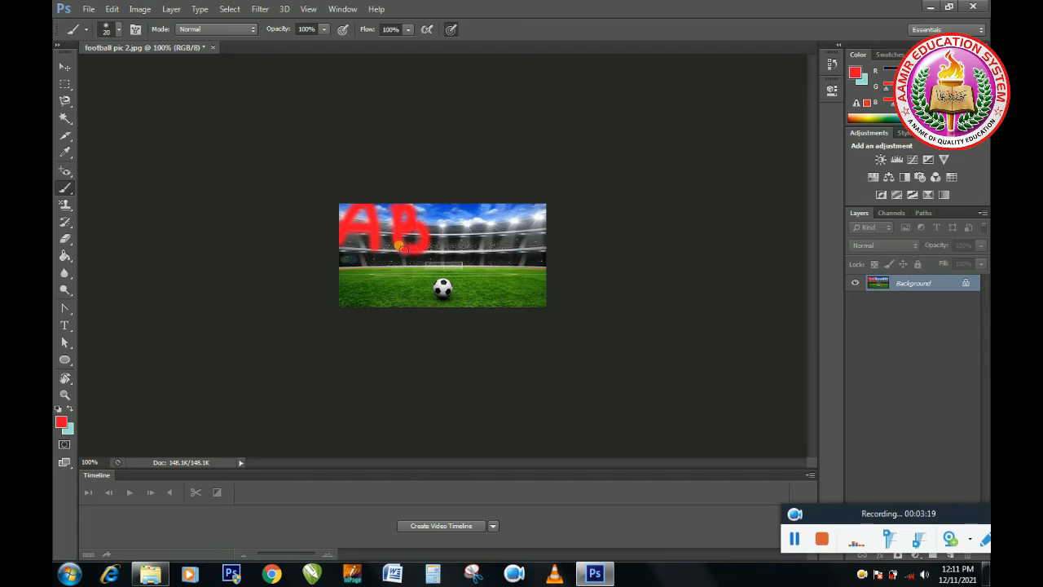
{"action": "left_click", "coordinate": [450, 209]}
{"action": "left_click_drag", "start_coordinate": [451, 252], "coordinate": [471, 241]}
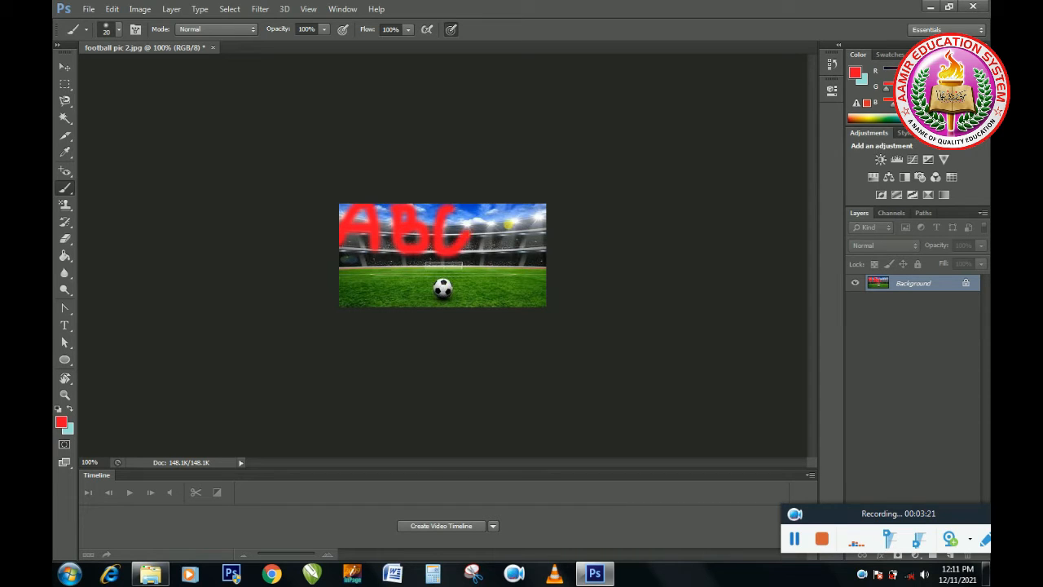
{"action": "mouse_move", "coordinate": [497, 208]}
{"action": "left_mouse_down"}
{"action": "mouse_move", "coordinate": [499, 249]}
{"action": "mouse_move", "coordinate": [504, 209]}
{"action": "mouse_move", "coordinate": [525, 212]}
{"action": "mouse_move", "coordinate": [534, 242]}
{"action": "mouse_move", "coordinate": [498, 249]}
{"action": "left_mouse_up"}
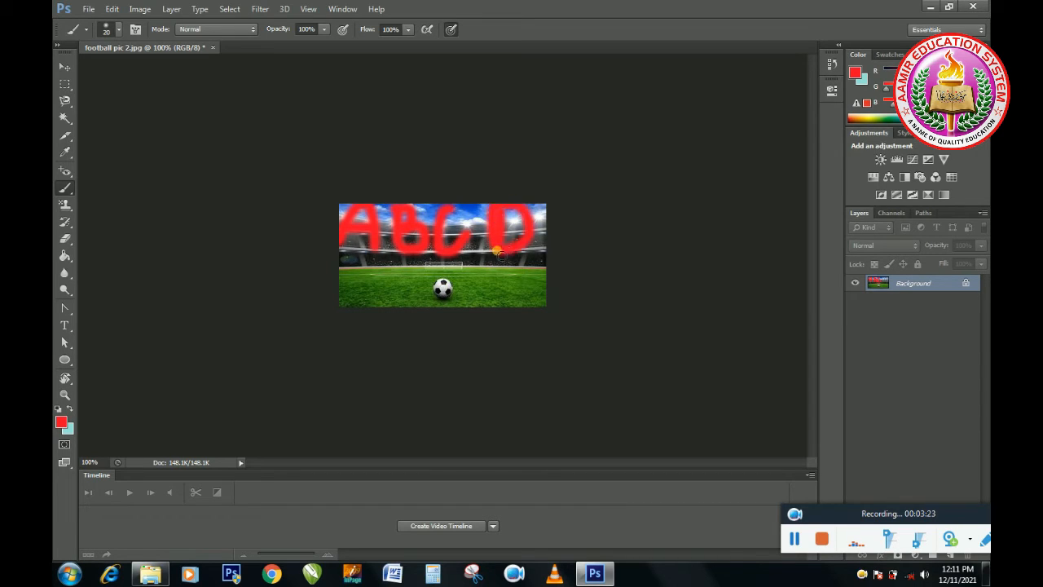
Step: Paint a red letter E on the grass below the A
{"action": "mouse_move", "coordinate": [355, 263]}
{"action": "left_mouse_down"}
{"action": "mouse_move", "coordinate": [358, 310]}
{"action": "mouse_move", "coordinate": [378, 301]}
{"action": "left_mouse_up"}
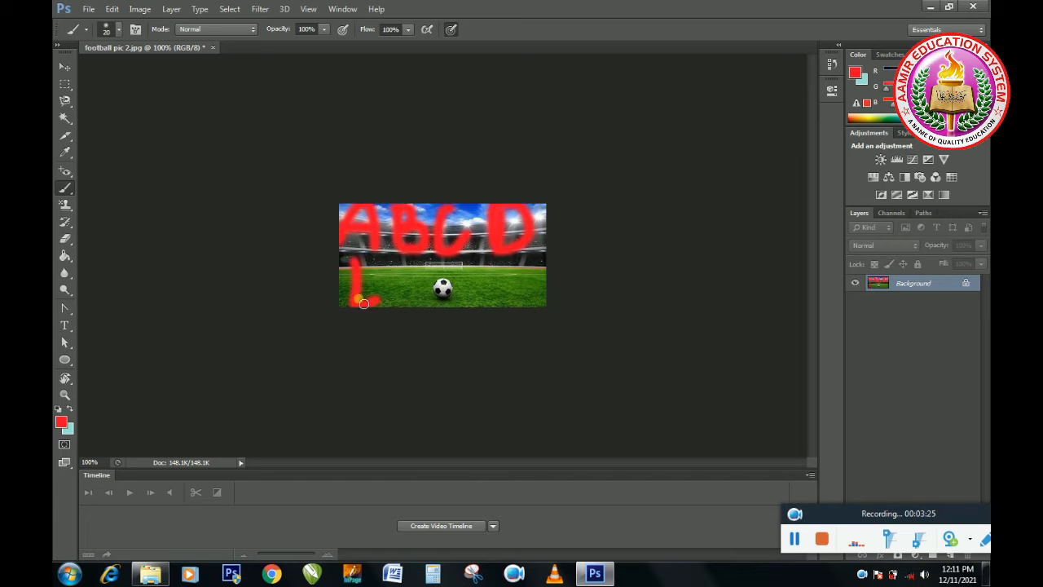
{"action": "left_click_drag", "start_coordinate": [361, 263], "coordinate": [391, 259]}
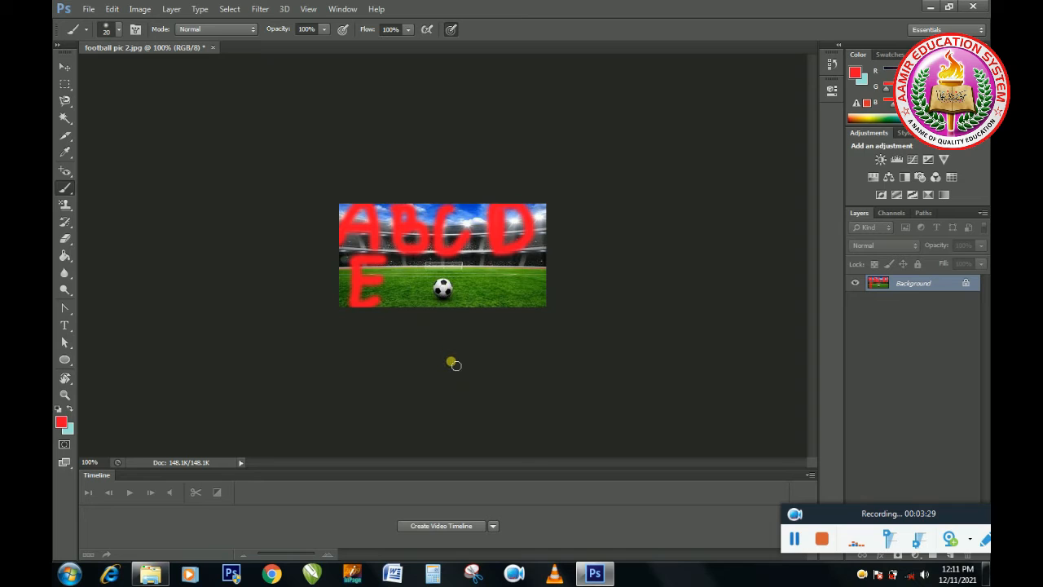
Step: Undo the brush strokes of the letter E, keeping the letters A to D
{"action": "key", "text": "ctrl+z"}
{"action": "key", "text": "ctrl+z"}
{"action": "key", "text": "ctrl+z"}
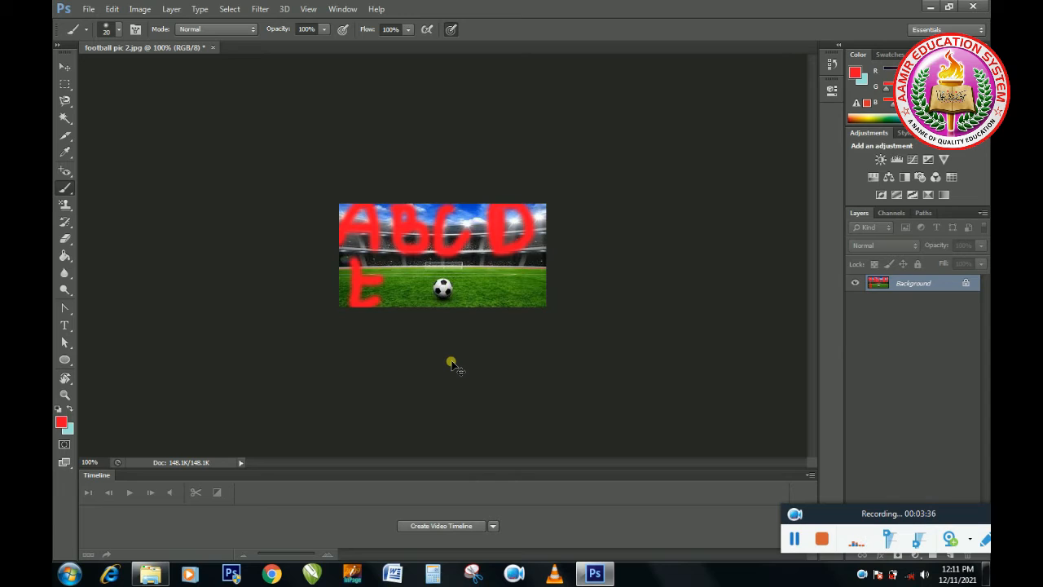
{"action": "key", "text": "ctrl+z"}
{"action": "key", "text": "ctrl+z"}
{"action": "key", "text": "ctrl+alt+z"}
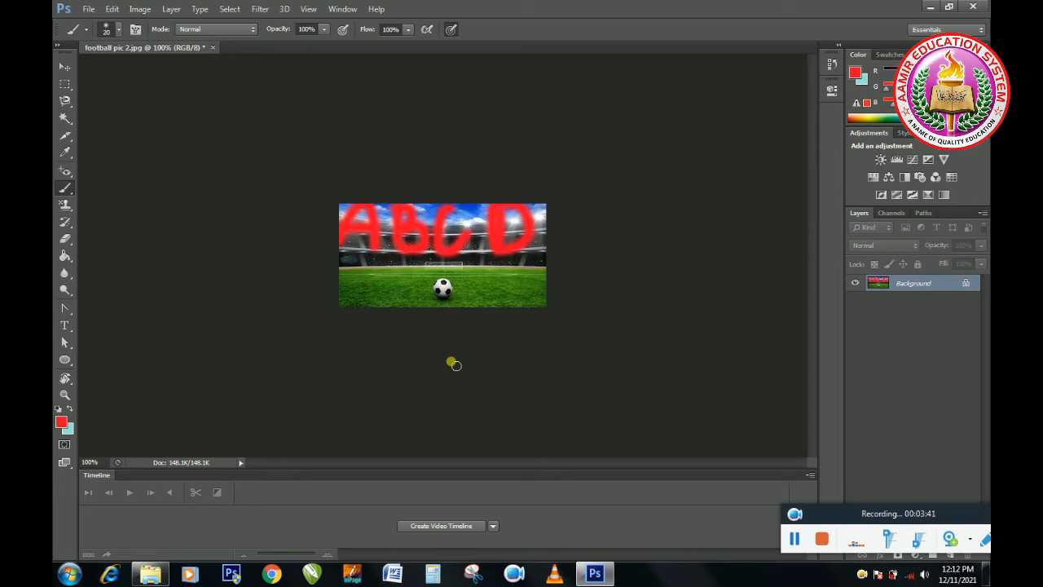
Step: Repaint the letter E in red with the Brush Tool, below the letters A and B
{"action": "right_click", "coordinate": [70, 193]}
{"action": "left_click", "coordinate": [87, 190]}
{"action": "mouse_move", "coordinate": [363, 270]}
{"action": "left_mouse_down"}
{"action": "mouse_move", "coordinate": [368, 300]}
{"action": "mouse_move", "coordinate": [406, 300]}
{"action": "mouse_move", "coordinate": [401, 277]}
{"action": "mouse_move", "coordinate": [376, 259]}
{"action": "mouse_move", "coordinate": [395, 262]}
{"action": "left_mouse_up"}
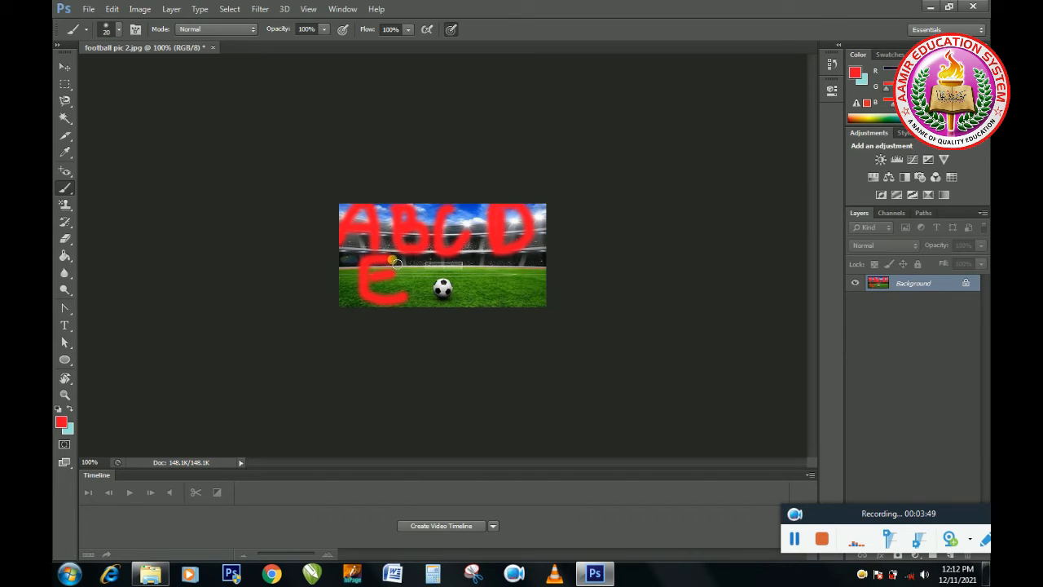
Step: Step back through the History states to remove the last two brush strokes of the letter E
{"action": "left_click", "coordinate": [831, 65]}
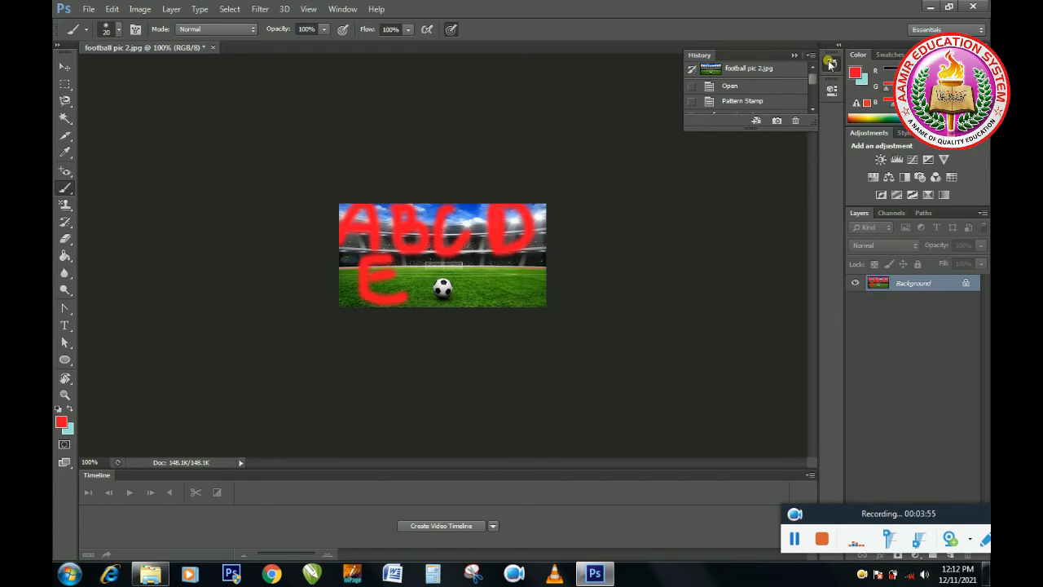
{"action": "left_click", "coordinate": [831, 63]}
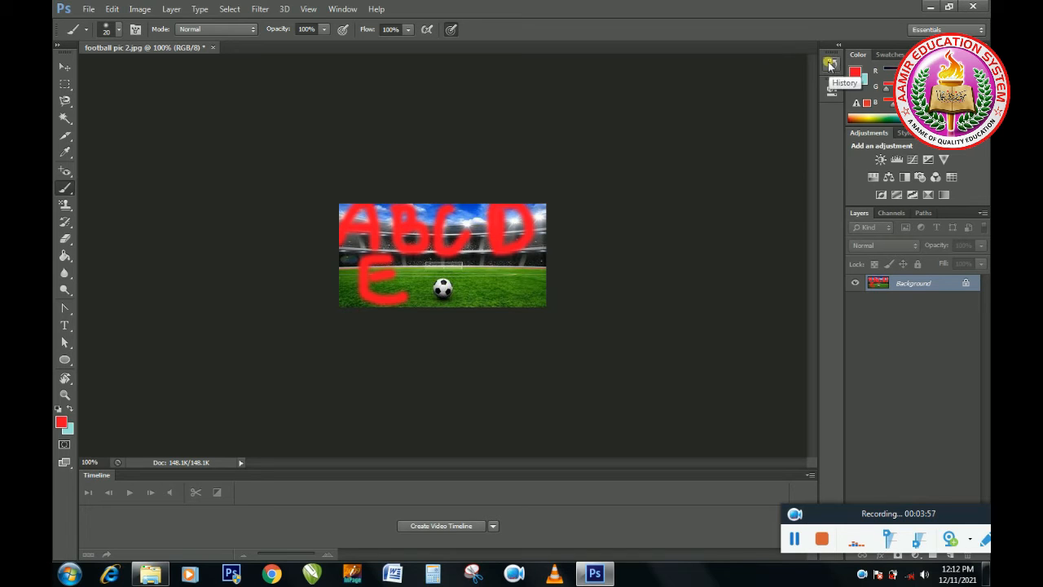
{"action": "left_click", "coordinate": [831, 63]}
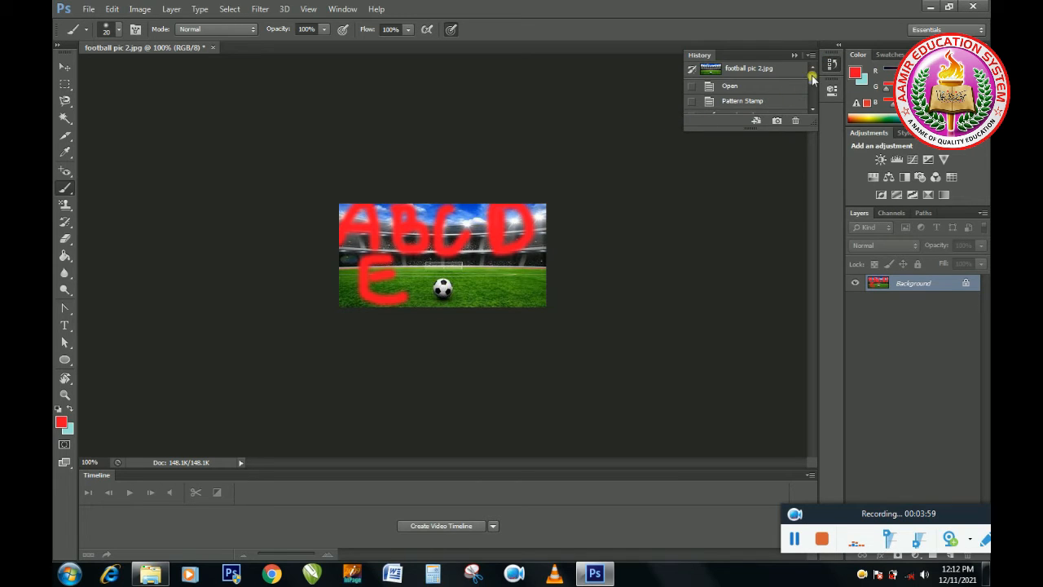
{"action": "left_click_drag", "start_coordinate": [812, 79], "coordinate": [817, 104]}
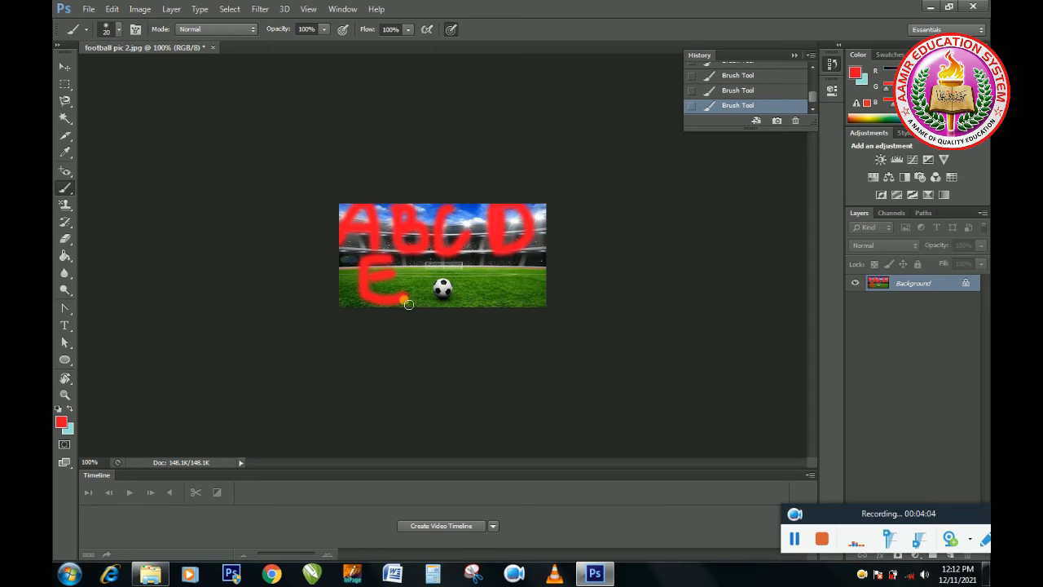
{"action": "left_click", "coordinate": [737, 90]}
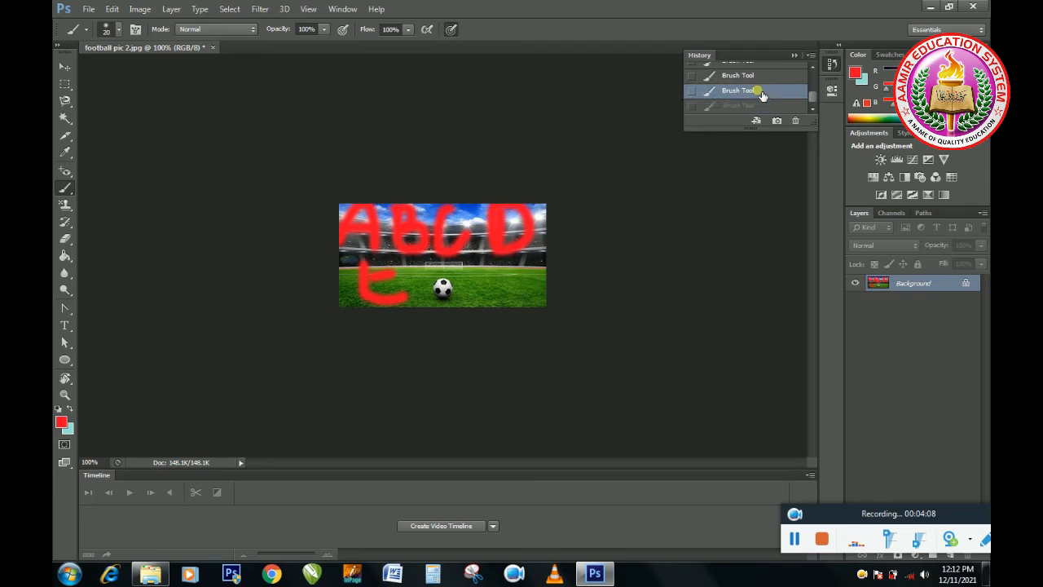
{"action": "left_click", "coordinate": [761, 76]}
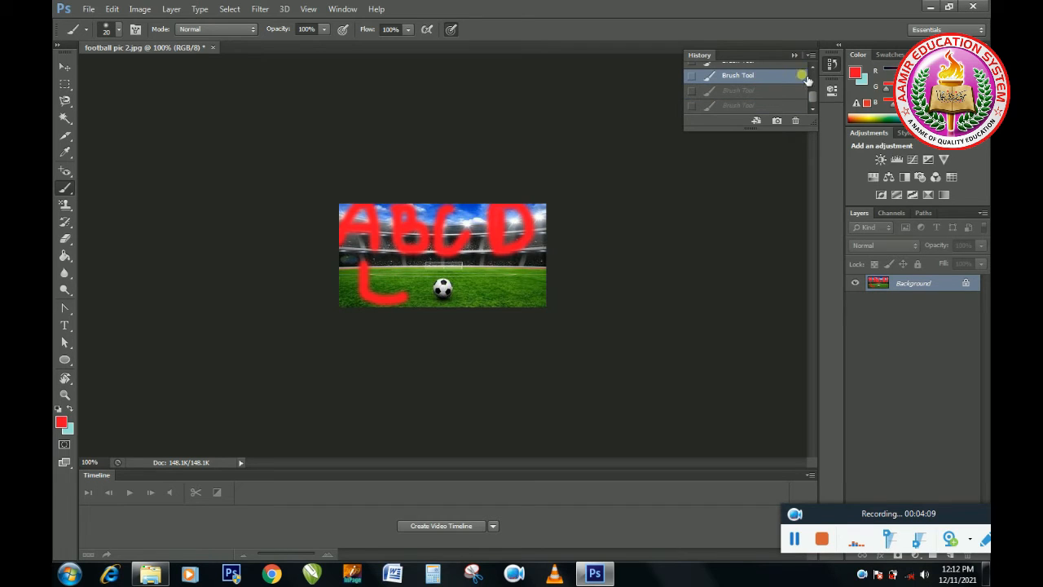
{"action": "scroll", "coordinate": [812, 102], "scroll_direction": "up", "scroll_amount": 2}
{"action": "scroll", "coordinate": [810, 94], "scroll_direction": "down", "scroll_amount": 2}
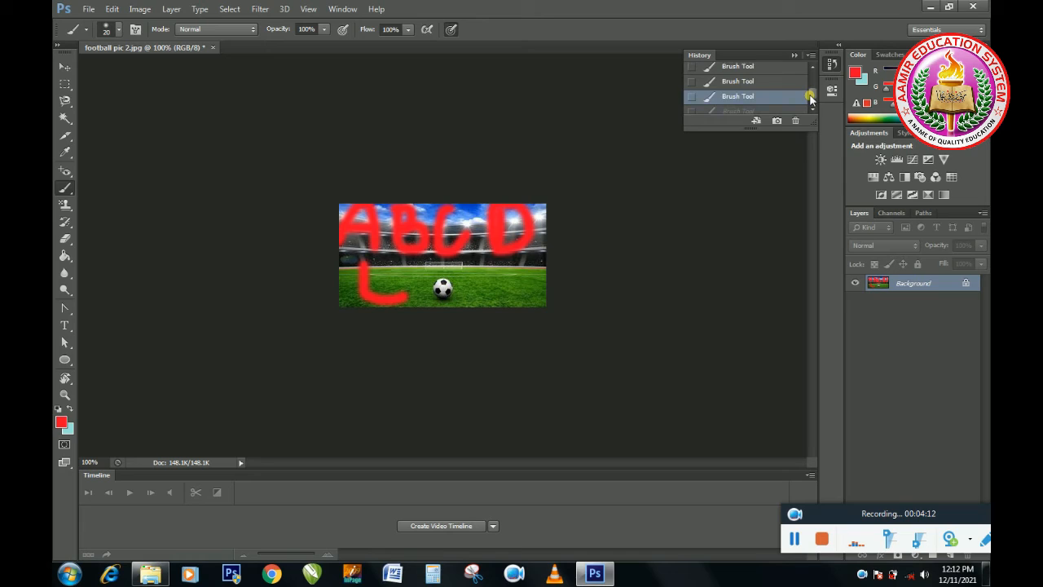
Step: Go further back in History until only the letter A and the first stroke of B remain
{"action": "left_click", "coordinate": [760, 94]}
{"action": "left_click", "coordinate": [760, 78]}
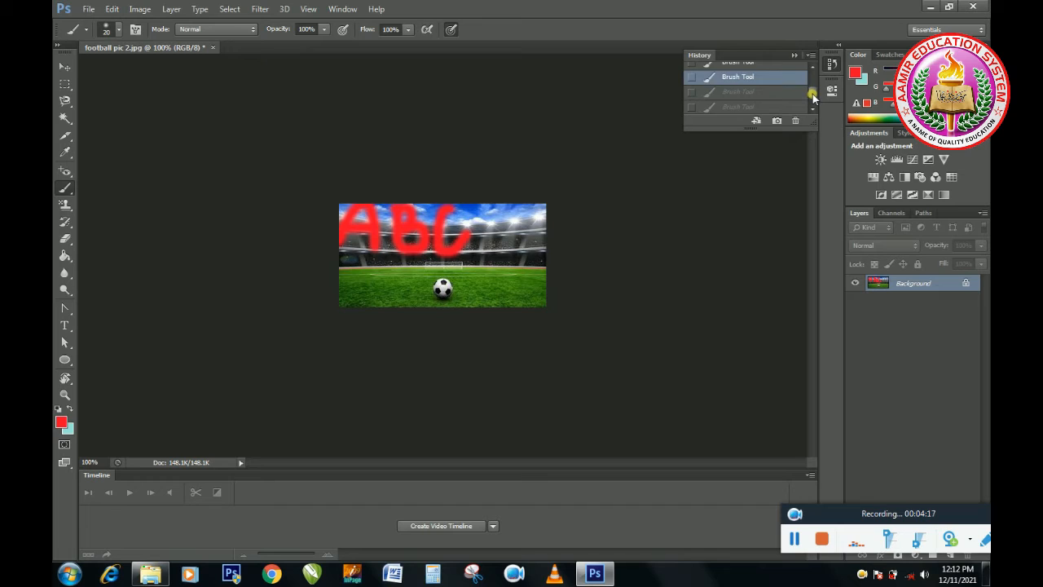
{"action": "scroll", "coordinate": [812, 96], "scroll_direction": "up", "scroll_amount": 2}
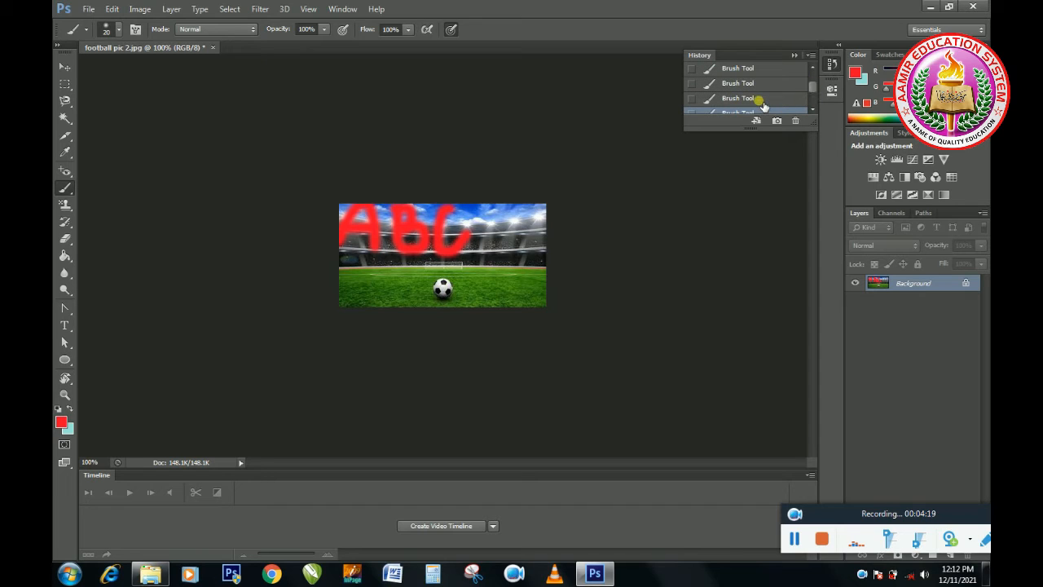
{"action": "left_click", "coordinate": [760, 101]}
{"action": "left_click", "coordinate": [750, 83]}
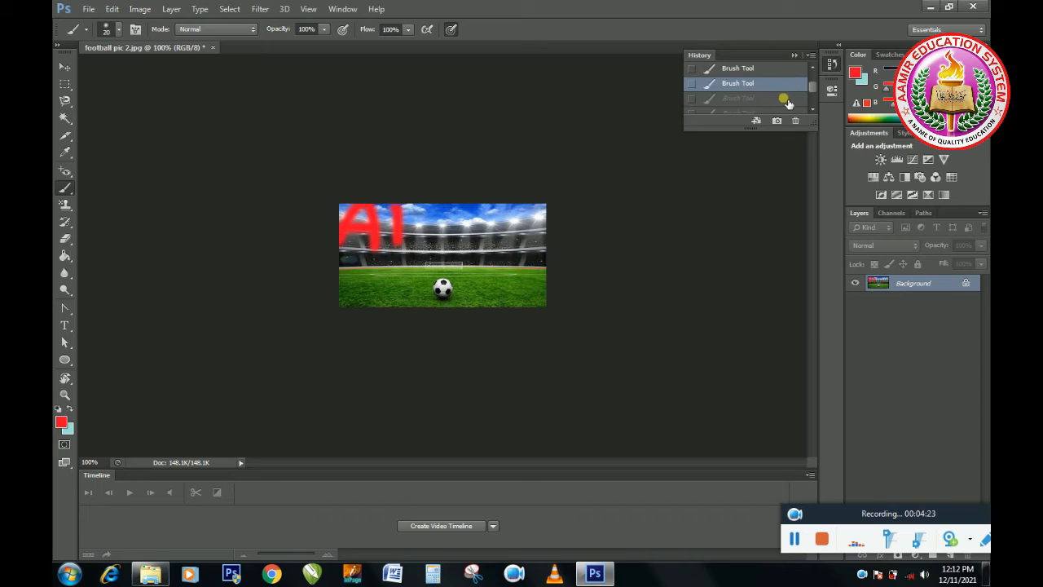
Step: Step forward through the History states to the latest brush stroke, restoring all the letters A to E
{"action": "left_click", "coordinate": [787, 99]}
{"action": "mouse_move", "coordinate": [813, 91]}
{"action": "left_mouse_down"}
{"action": "mouse_move", "coordinate": [813, 106]}
{"action": "mouse_move", "coordinate": [812, 88]}
{"action": "left_mouse_up"}
{"action": "left_click", "coordinate": [765, 99]}
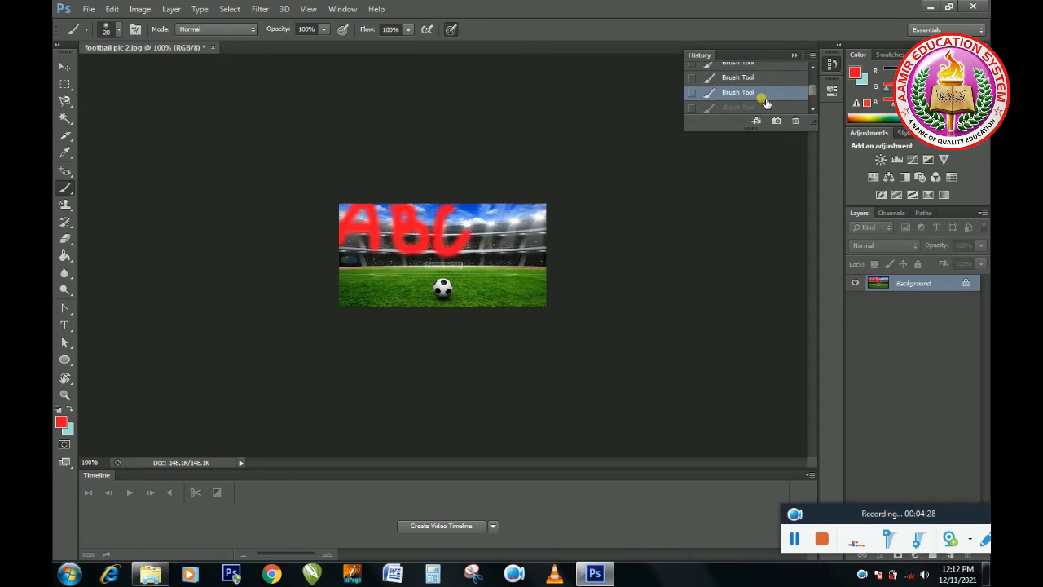
{"action": "left_click", "coordinate": [765, 107]}
{"action": "left_click_drag", "start_coordinate": [811, 91], "coordinate": [812, 99]}
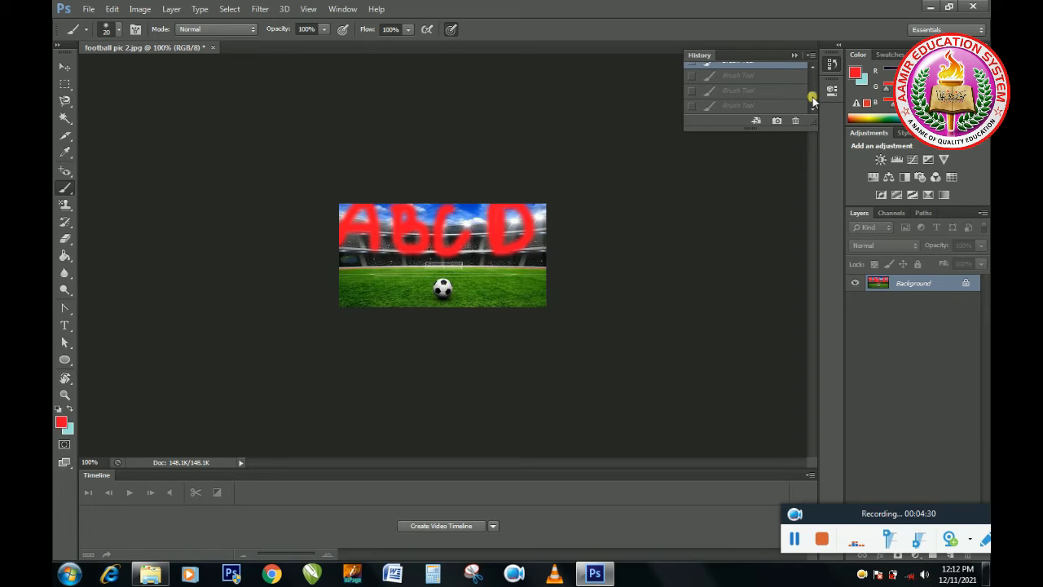
{"action": "left_click", "coordinate": [778, 79]}
{"action": "left_click", "coordinate": [761, 91]}
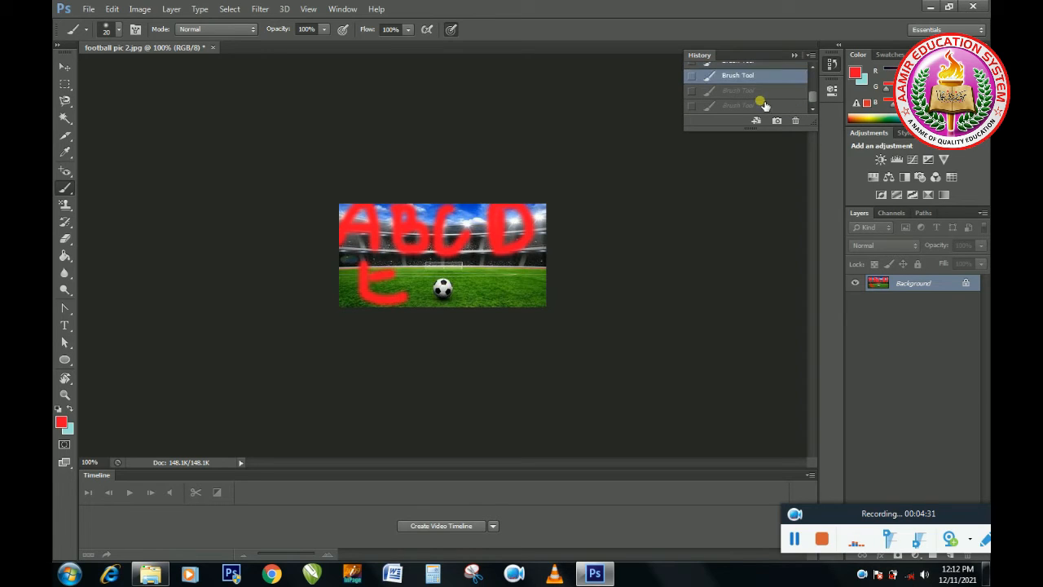
{"action": "left_click", "coordinate": [757, 107]}
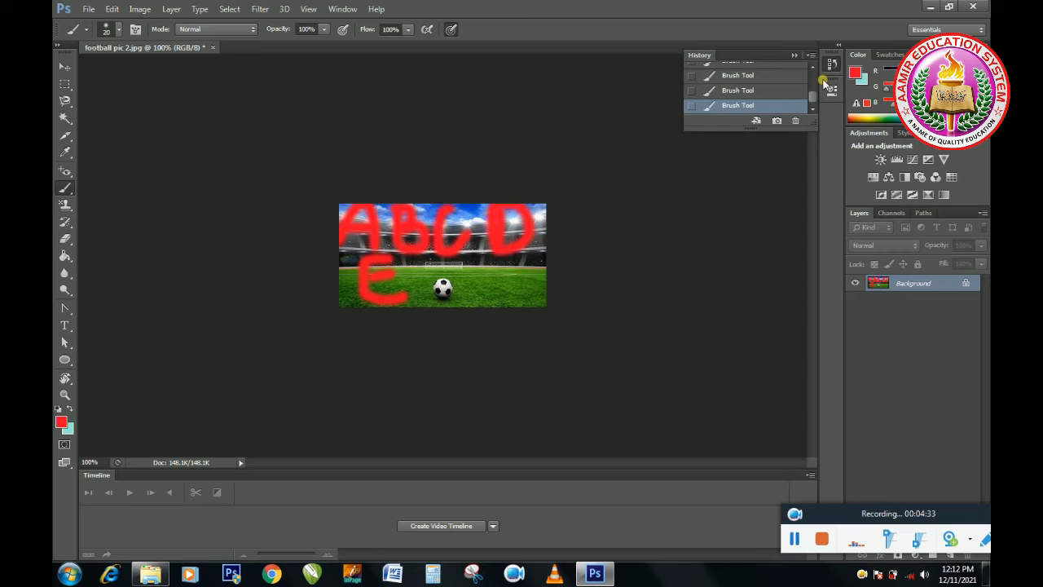
Step: Create a History snapshot of the image with the letters A to E and select that snapshot
{"action": "left_click_drag", "start_coordinate": [813, 102], "coordinate": [810, 75]}
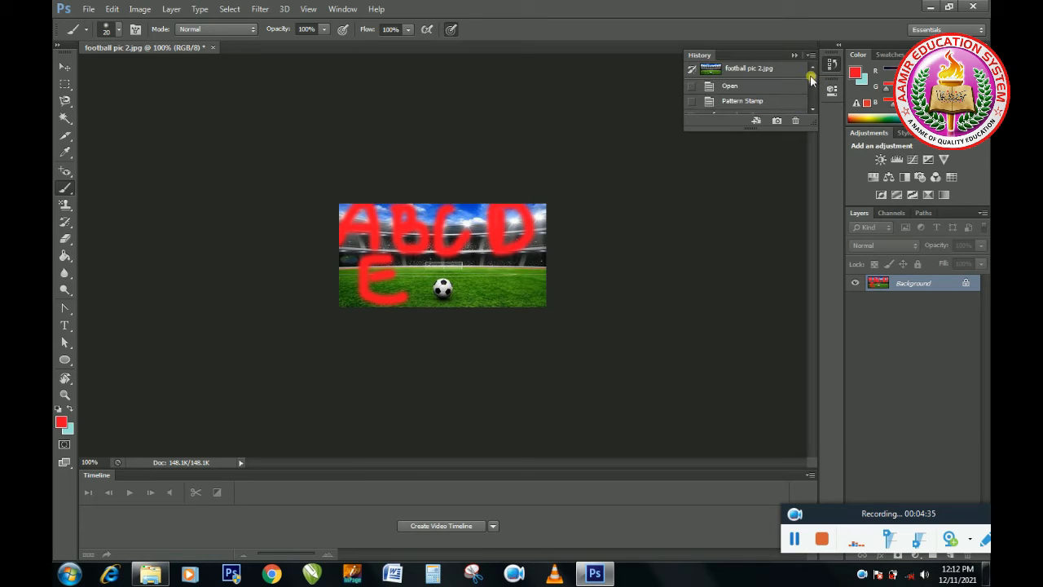
{"action": "left_click", "coordinate": [778, 123]}
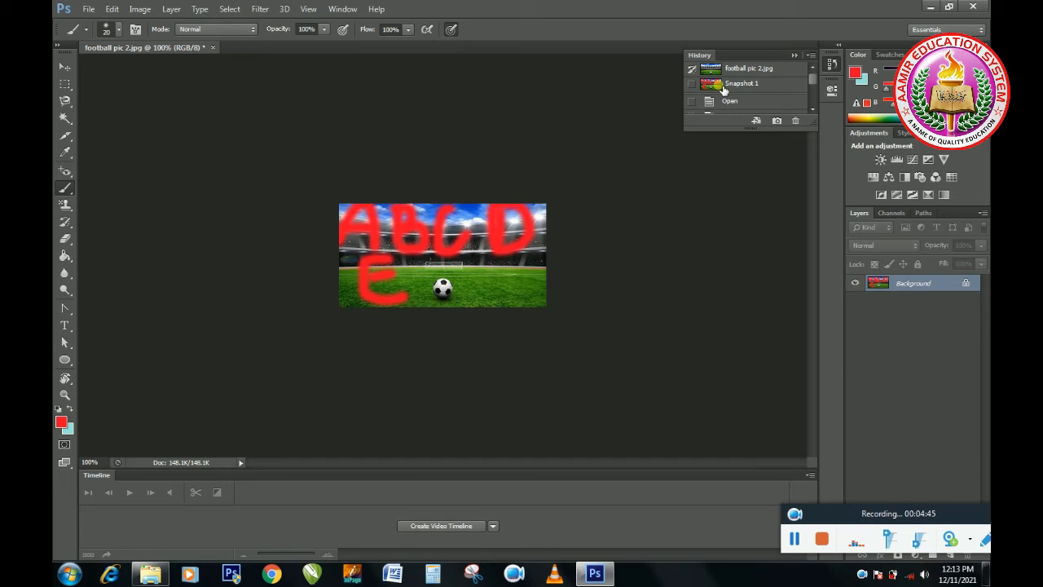
{"action": "left_click", "coordinate": [723, 85]}
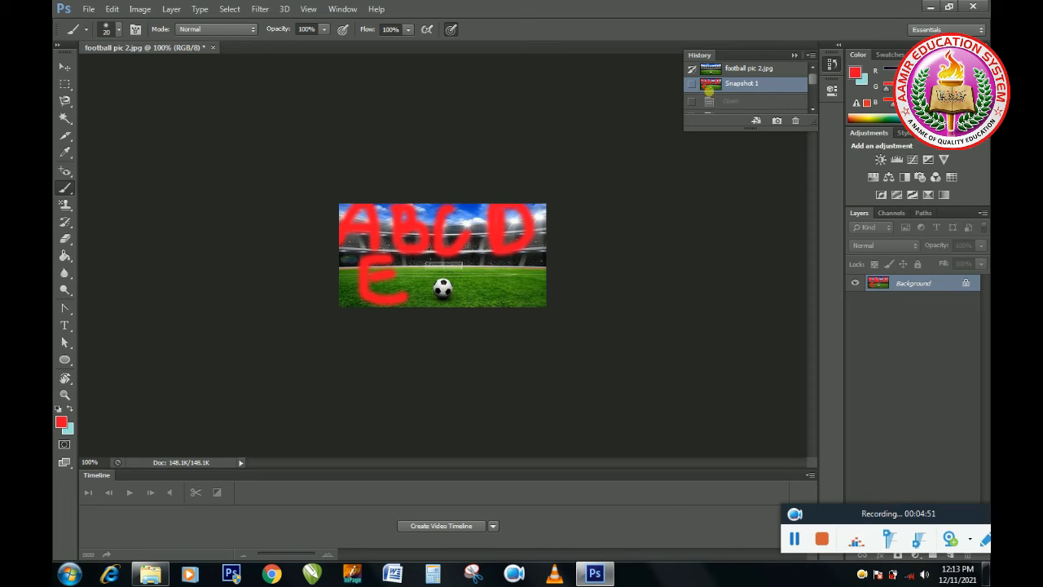
Step: Switch the image to its original football pic 2.jpg state and back to Snapshot 1 in History
{"action": "left_click", "coordinate": [749, 72]}
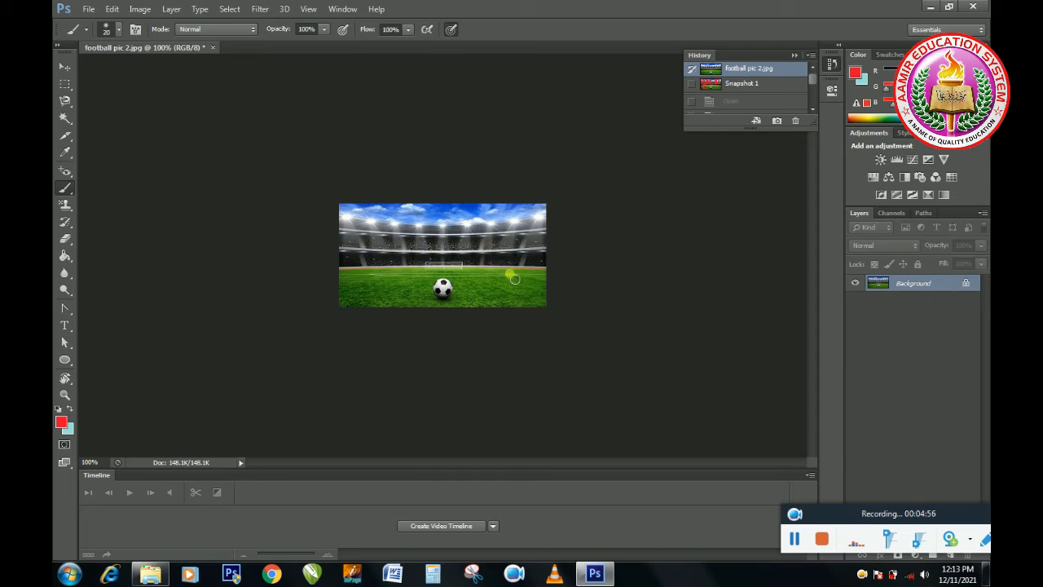
{"action": "left_click", "coordinate": [763, 88]}
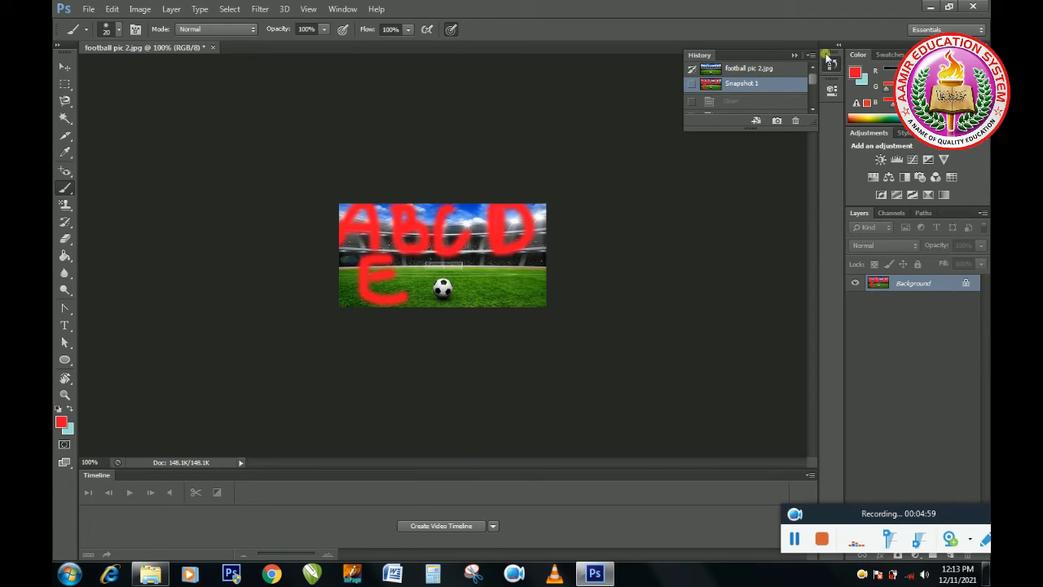
{"action": "left_click", "coordinate": [791, 57]}
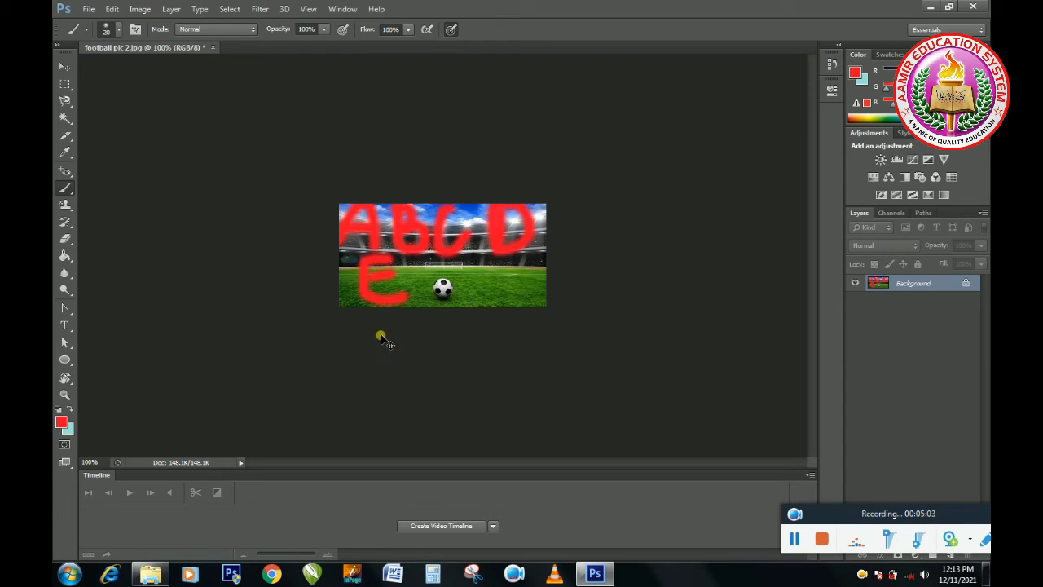
Step: Revert the image to its saved version and set up the Art History Brush with a size of 42 px
{"action": "key", "text": "F12"}
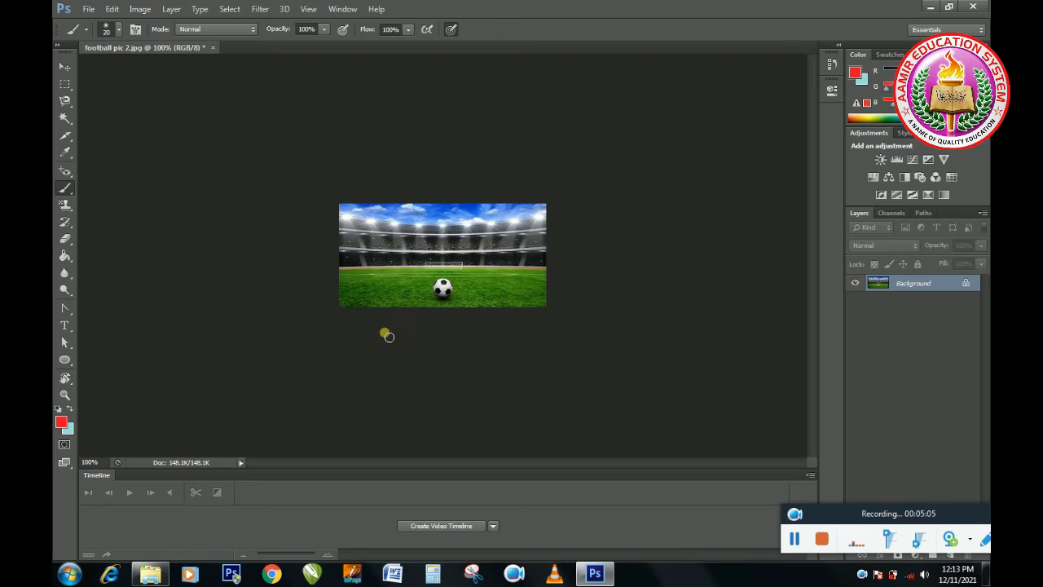
{"action": "left_click", "coordinate": [66, 221]}
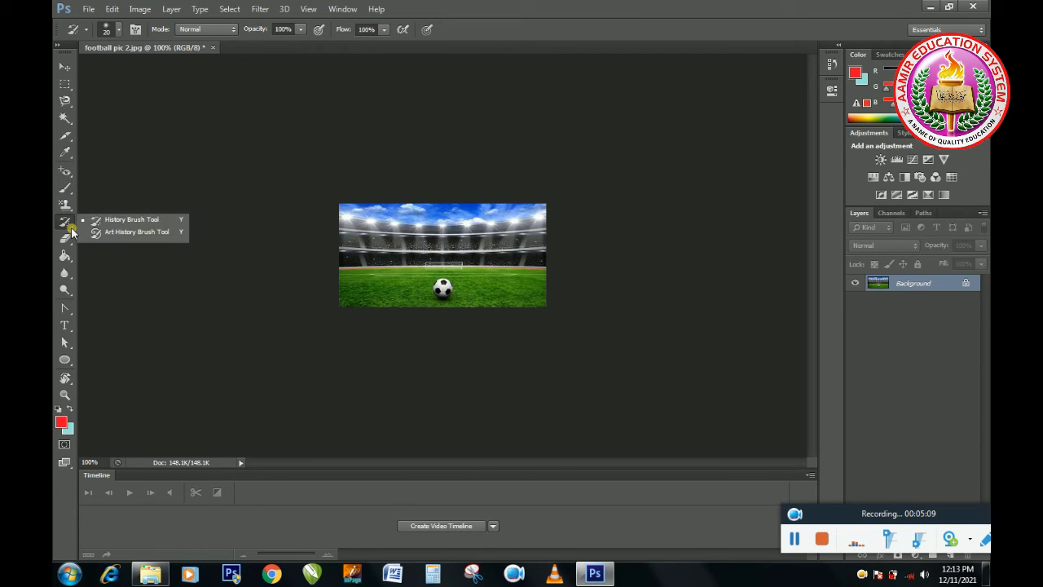
{"action": "left_click", "coordinate": [86, 232]}
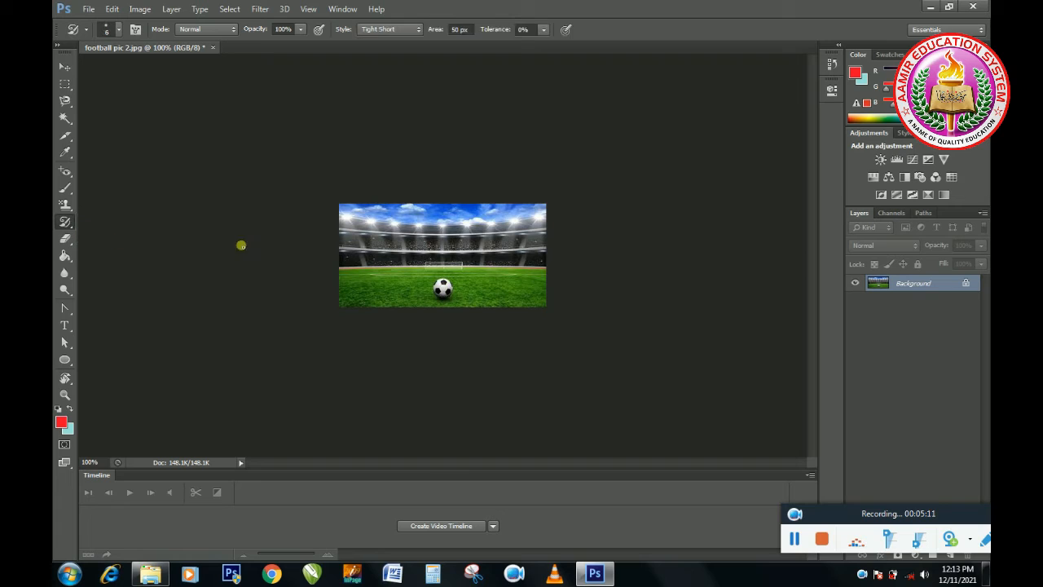
{"action": "left_click", "coordinate": [117, 30]}
{"action": "left_click_drag", "start_coordinate": [89, 68], "coordinate": [99, 71]}
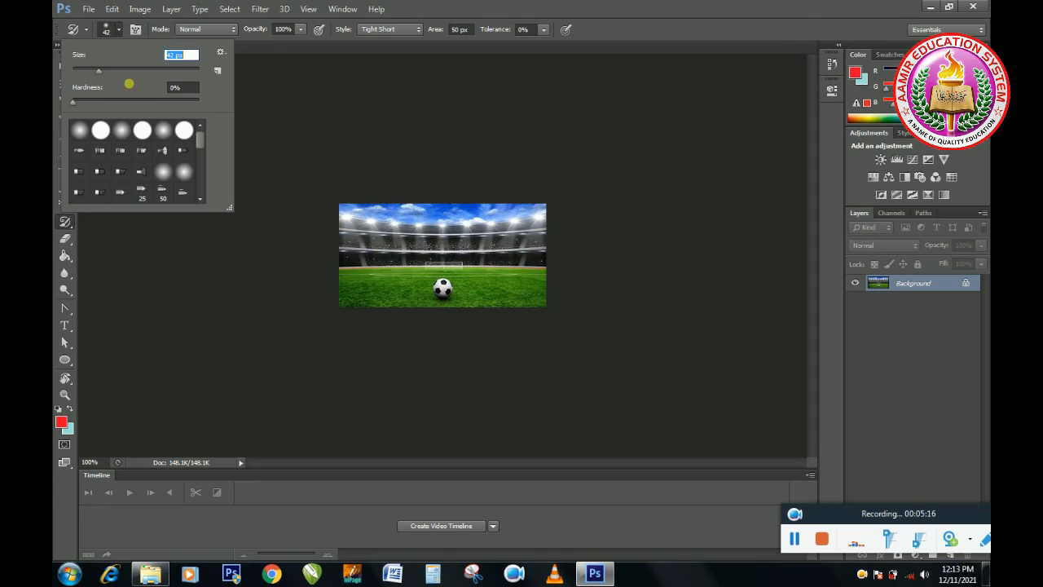
{"action": "left_click", "coordinate": [120, 31]}
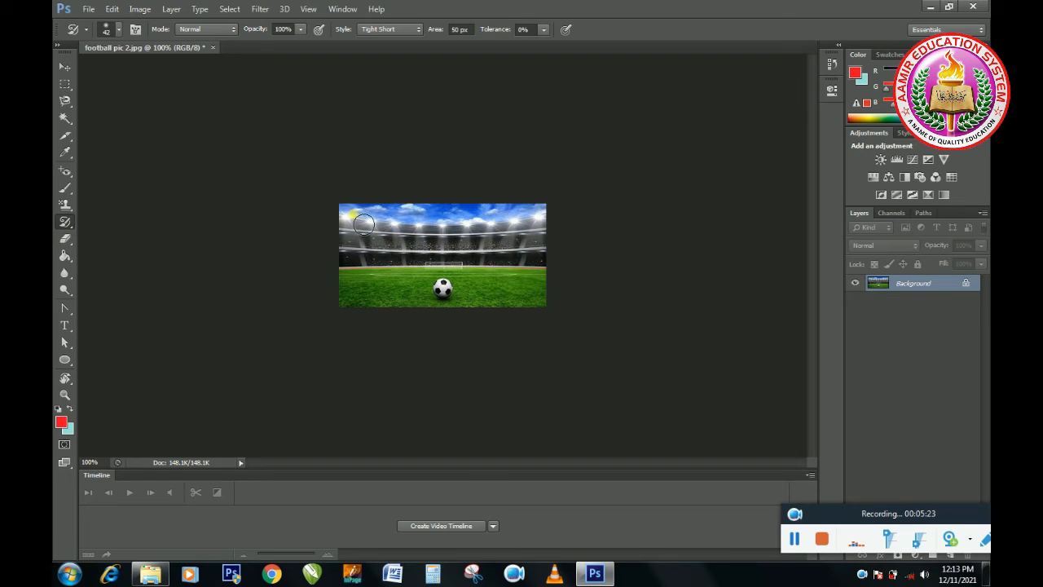
Step: Paint over the stands and the grass with the Art History Brush and undo the most recent strokes
{"action": "mouse_move", "coordinate": [392, 244]}
{"action": "left_mouse_down"}
{"action": "mouse_move", "coordinate": [372, 261]}
{"action": "mouse_move", "coordinate": [367, 253]}
{"action": "mouse_move", "coordinate": [512, 235]}
{"action": "mouse_move", "coordinate": [525, 249]}
{"action": "mouse_move", "coordinate": [425, 266]}
{"action": "mouse_move", "coordinate": [374, 246]}
{"action": "mouse_move", "coordinate": [379, 296]}
{"action": "mouse_move", "coordinate": [437, 286]}
{"action": "mouse_move", "coordinate": [453, 321]}
{"action": "left_mouse_up"}
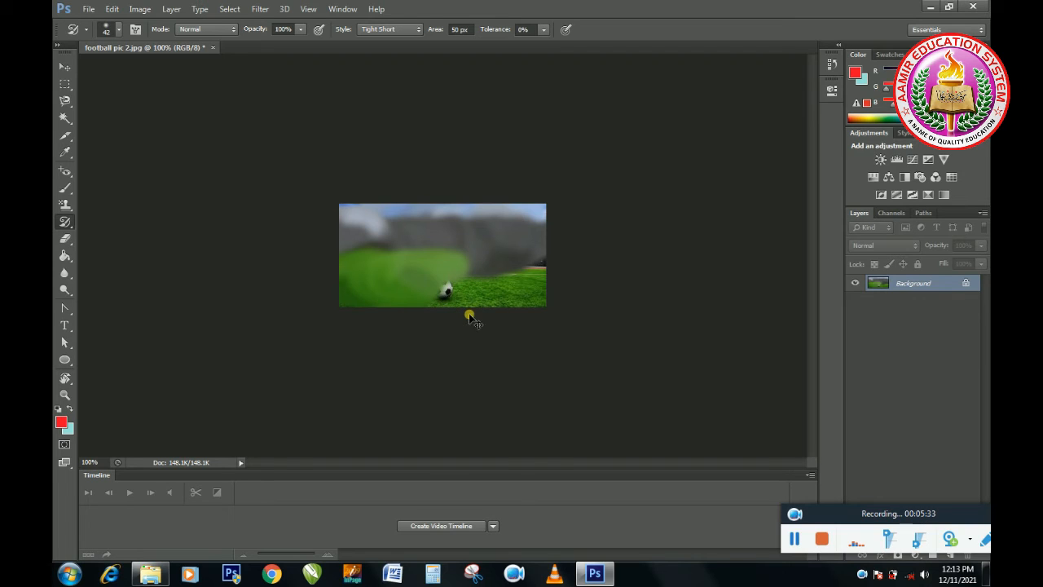
{"action": "key", "text": "ctrl+alt+z"}
{"action": "key", "text": "ctrl+alt+z"}
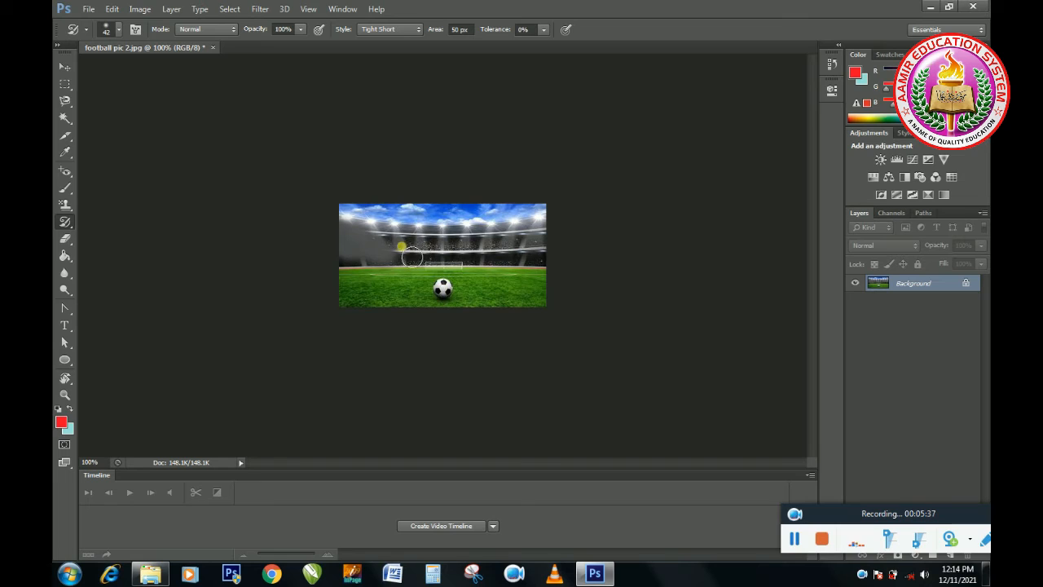
Step: Reduce the Art History Brush size to 7 px and paint over the grass, ball and stands
{"action": "left_click", "coordinate": [119, 30]}
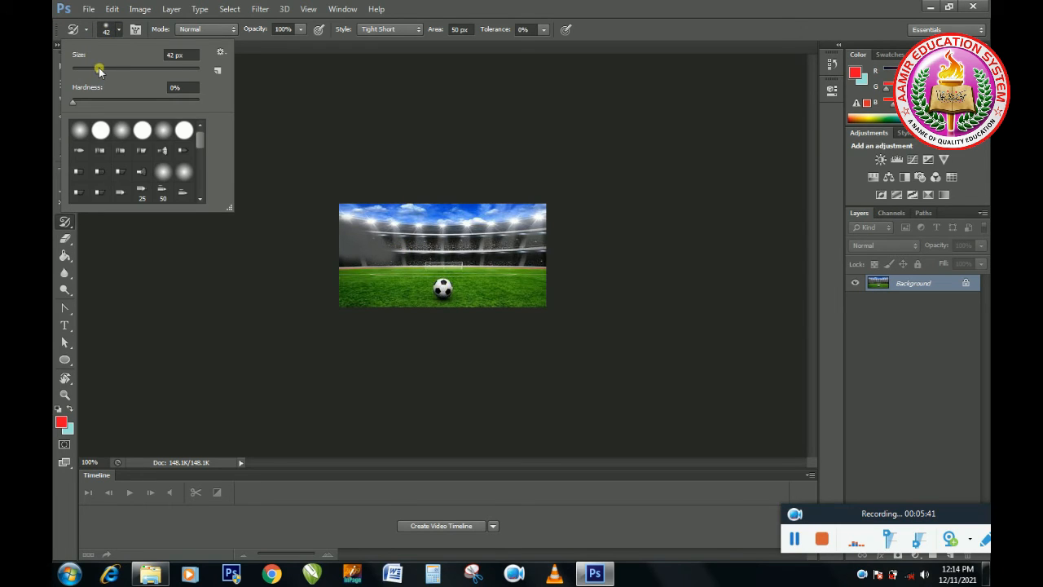
{"action": "left_click_drag", "start_coordinate": [98, 70], "coordinate": [97, 69]}
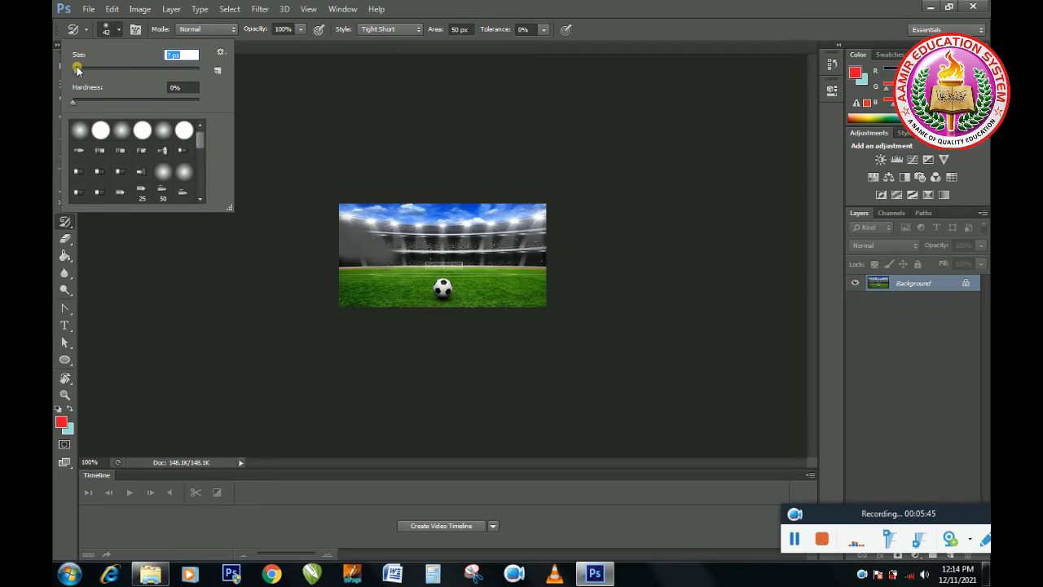
{"action": "left_click_drag", "start_coordinate": [77, 70], "coordinate": [77, 70]}
{"action": "mouse_move", "coordinate": [439, 267]}
{"action": "left_mouse_down"}
{"action": "mouse_move", "coordinate": [432, 259]}
{"action": "mouse_move", "coordinate": [399, 274]}
{"action": "mouse_move", "coordinate": [389, 262]}
{"action": "mouse_move", "coordinate": [379, 285]}
{"action": "mouse_move", "coordinate": [352, 277]}
{"action": "left_mouse_up"}
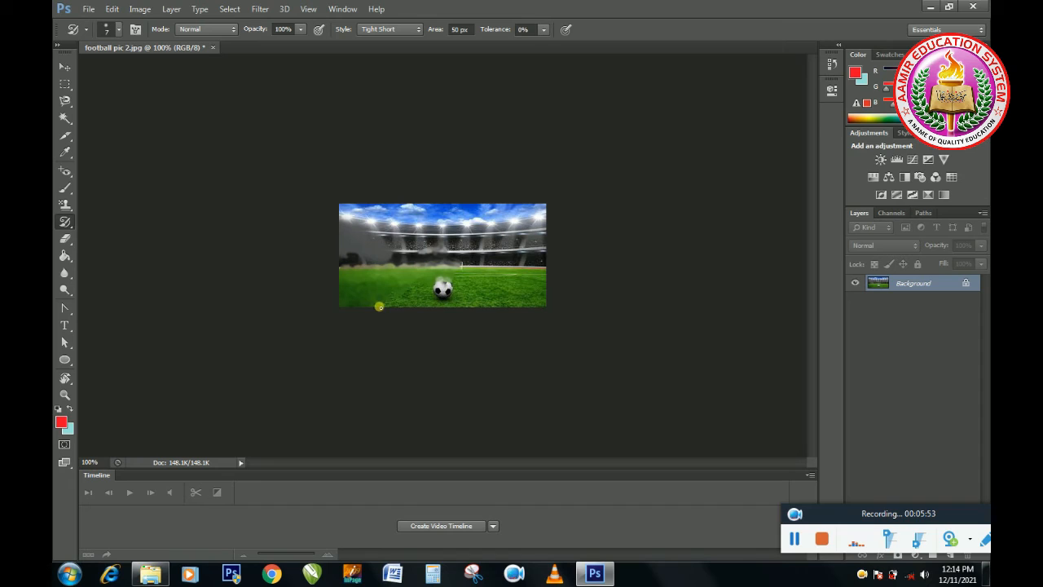
{"action": "mouse_move", "coordinate": [402, 250]}
{"action": "left_mouse_down"}
{"action": "mouse_move", "coordinate": [487, 250]}
{"action": "mouse_move", "coordinate": [499, 278]}
{"action": "mouse_move", "coordinate": [464, 271]}
{"action": "mouse_move", "coordinate": [461, 300]}
{"action": "mouse_move", "coordinate": [515, 304]}
{"action": "left_mouse_up"}
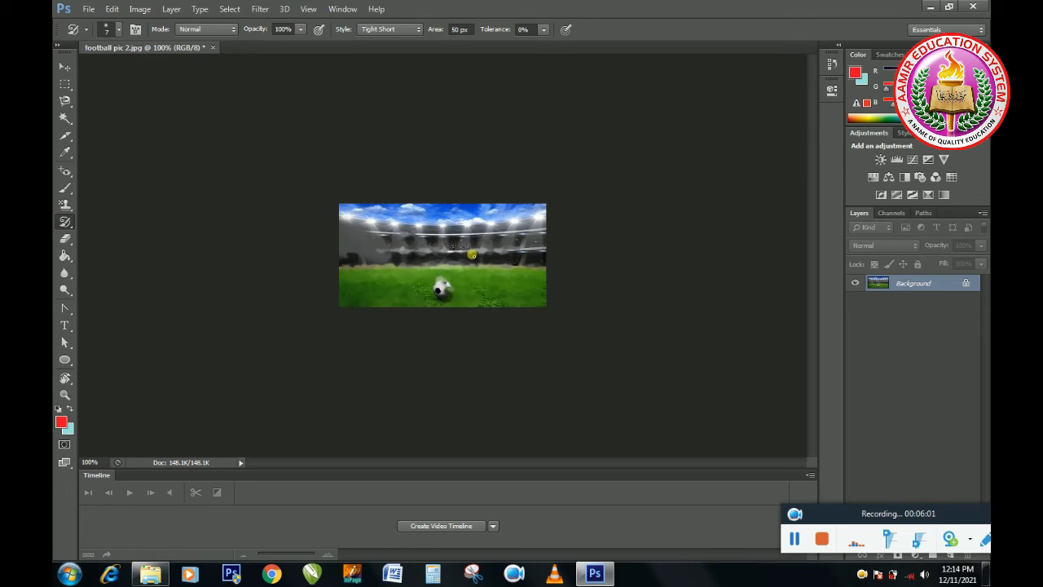
Step: Enlarge the Art History Brush to 60 px and smear the sky, stands and the grass left of the ball
{"action": "key", "text": "bracketright"}
{"action": "key", "text": "bracketright"}
{"action": "key", "text": "bracketright"}
{"action": "mouse_move", "coordinate": [397, 242]}
{"action": "left_mouse_down"}
{"action": "mouse_move", "coordinate": [425, 240]}
{"action": "mouse_move", "coordinate": [407, 226]}
{"action": "mouse_move", "coordinate": [461, 233]}
{"action": "mouse_move", "coordinate": [499, 219]}
{"action": "mouse_move", "coordinate": [387, 211]}
{"action": "mouse_move", "coordinate": [401, 232]}
{"action": "mouse_move", "coordinate": [380, 288]}
{"action": "mouse_move", "coordinate": [402, 286]}
{"action": "left_mouse_up"}
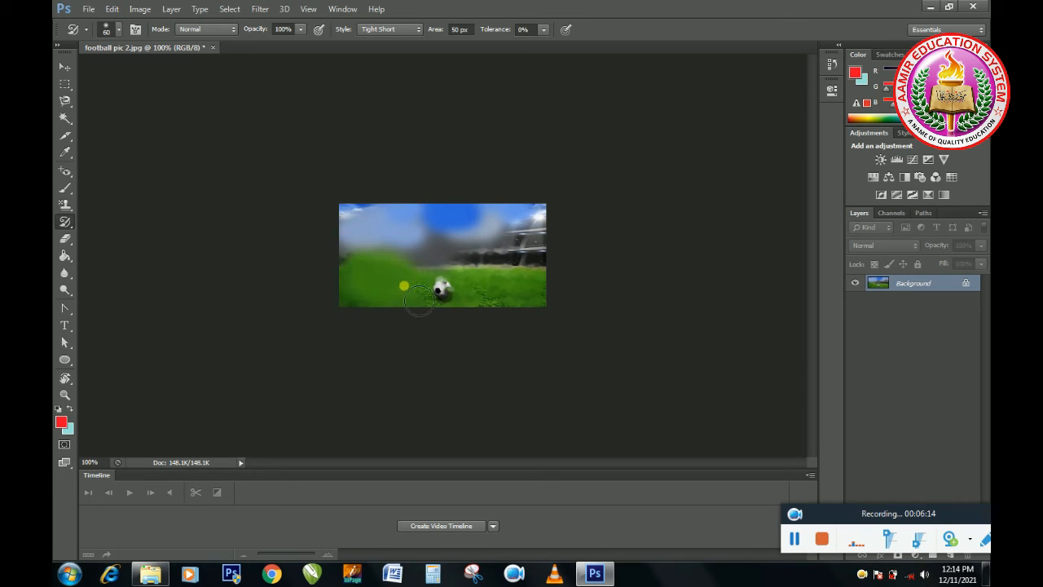
Step: Open the image "football picture" from the New folder directory
{"action": "left_click", "coordinate": [90, 11]}
{"action": "left_click", "coordinate": [96, 35]}
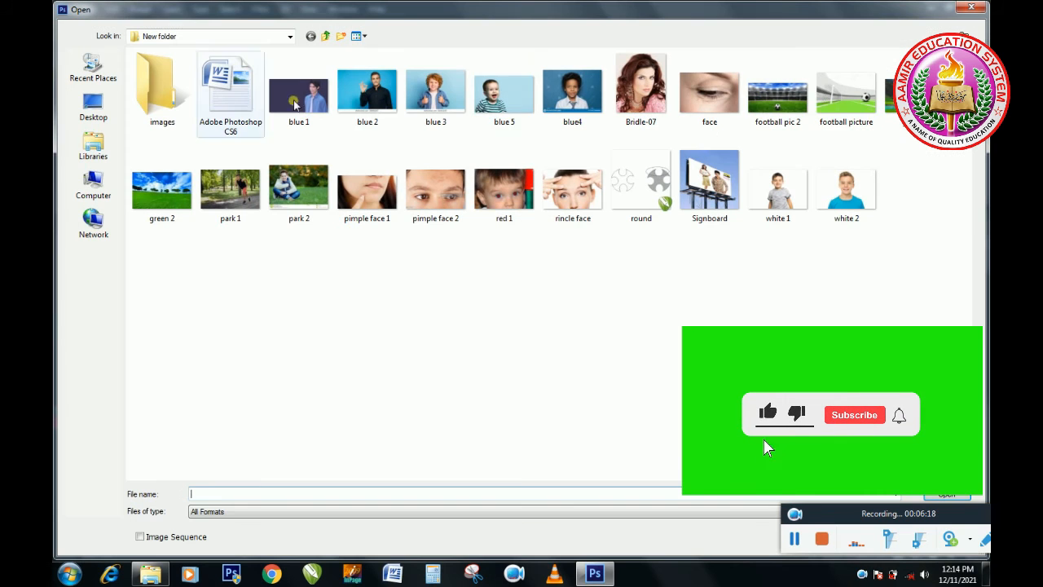
{"action": "left_click", "coordinate": [839, 120]}
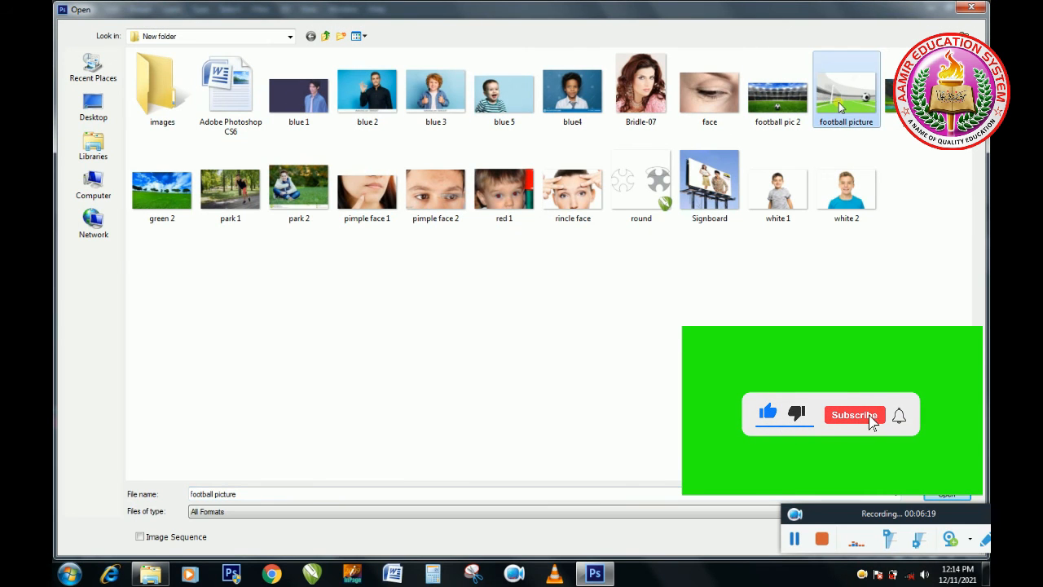
{"action": "double_click", "coordinate": [839, 122]}
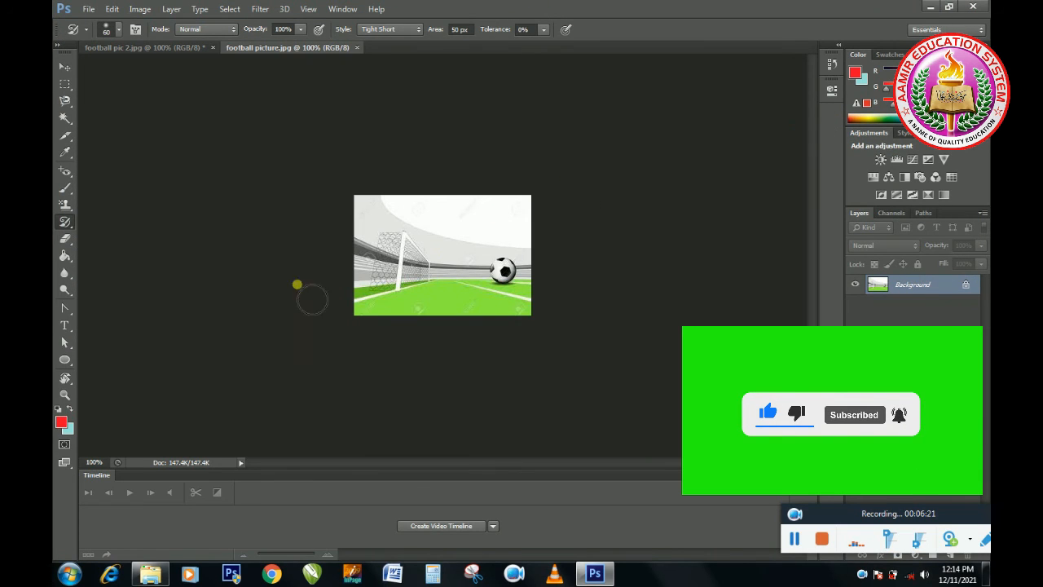
Step: Smear the goal, stands, ball and grass of the football picture with the Art History Brush at 60 px
{"action": "left_click", "coordinate": [65, 224]}
{"action": "left_click", "coordinate": [92, 233]}
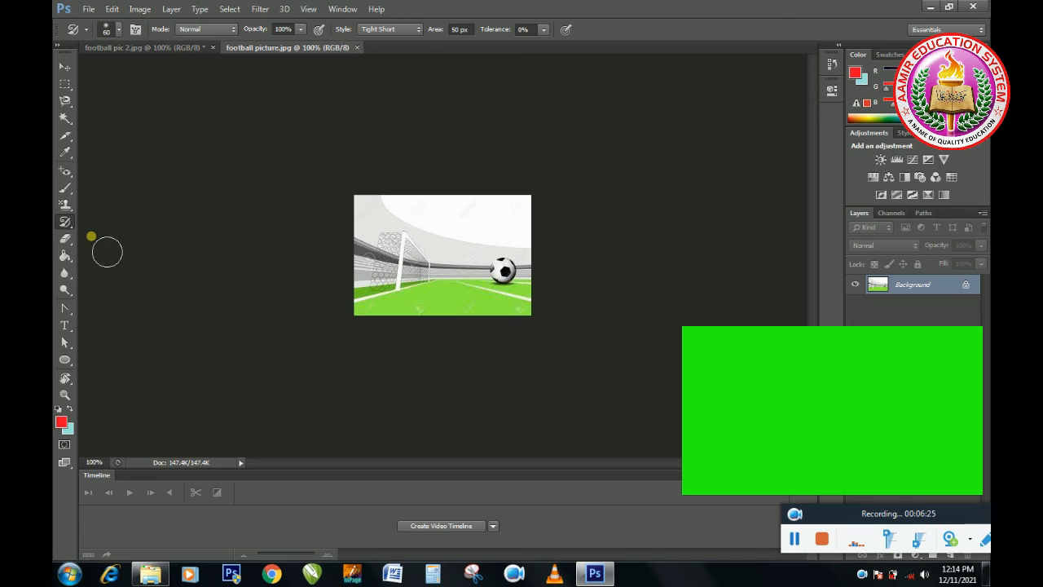
{"action": "mouse_move", "coordinate": [397, 252]}
{"action": "left_mouse_down"}
{"action": "mouse_move", "coordinate": [428, 307]}
{"action": "mouse_move", "coordinate": [466, 307]}
{"action": "mouse_move", "coordinate": [506, 288]}
{"action": "mouse_move", "coordinate": [416, 307]}
{"action": "mouse_move", "coordinate": [408, 299]}
{"action": "mouse_move", "coordinate": [490, 249]}
{"action": "mouse_move", "coordinate": [445, 298]}
{"action": "mouse_move", "coordinate": [482, 232]}
{"action": "mouse_move", "coordinate": [472, 308]}
{"action": "mouse_move", "coordinate": [414, 259]}
{"action": "mouse_move", "coordinate": [449, 312]}
{"action": "mouse_move", "coordinate": [435, 261]}
{"action": "mouse_move", "coordinate": [430, 306]}
{"action": "mouse_move", "coordinate": [445, 278]}
{"action": "left_mouse_up"}
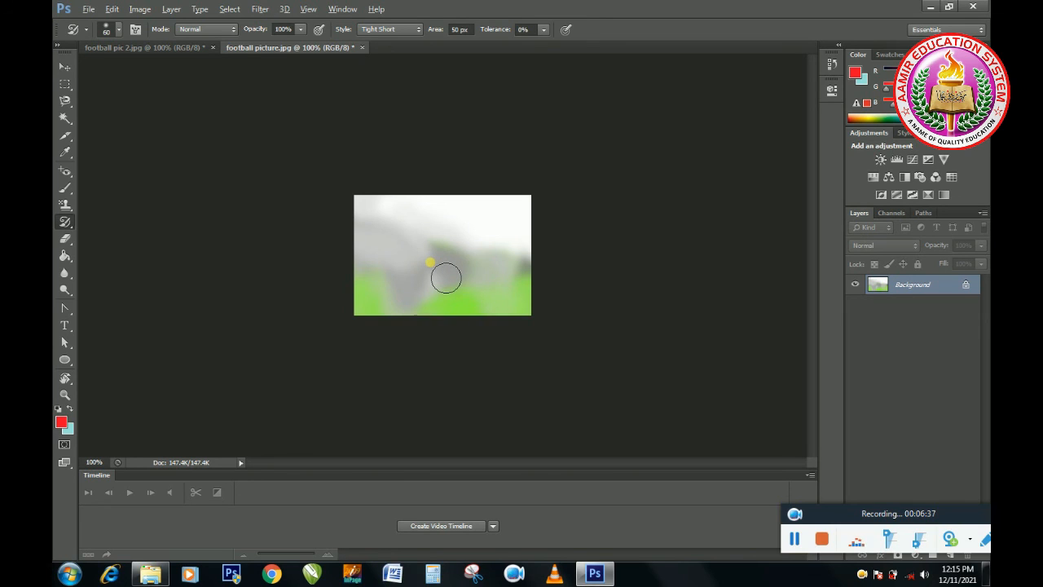
Step: Undo all the Art History Brush strokes painted on the football picture
{"action": "key", "text": "ctrl+alt+z"}
{"action": "key", "text": "ctrl+alt+z"}
{"action": "key", "text": "ctrl+alt+z"}
{"action": "key", "text": "ctrl+alt+z"}
{"action": "key", "text": "ctrl+alt+z"}
{"action": "key", "text": "ctrl+alt+z"}
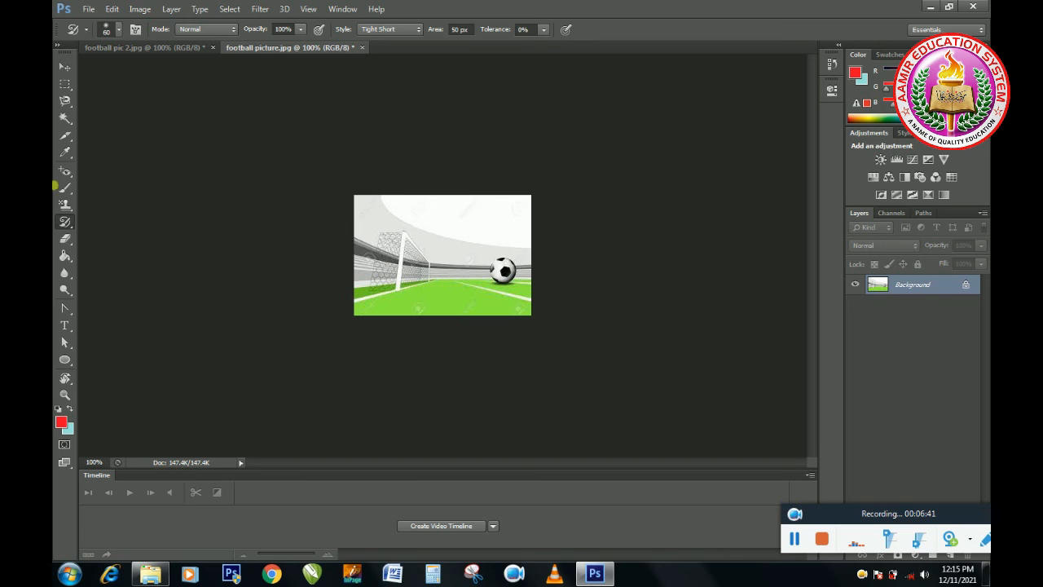
Step: Reduce the Art History Brush size to 7 px and paint over the goal, stands, ball and grass lines
{"action": "left_click", "coordinate": [118, 30]}
{"action": "left_click", "coordinate": [77, 71]}
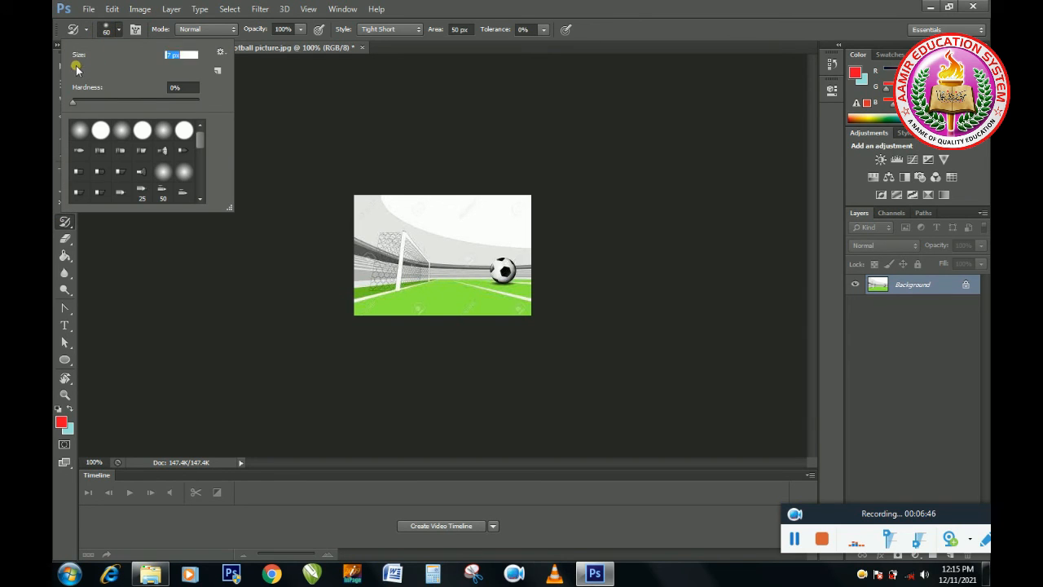
{"action": "left_click", "coordinate": [425, 299]}
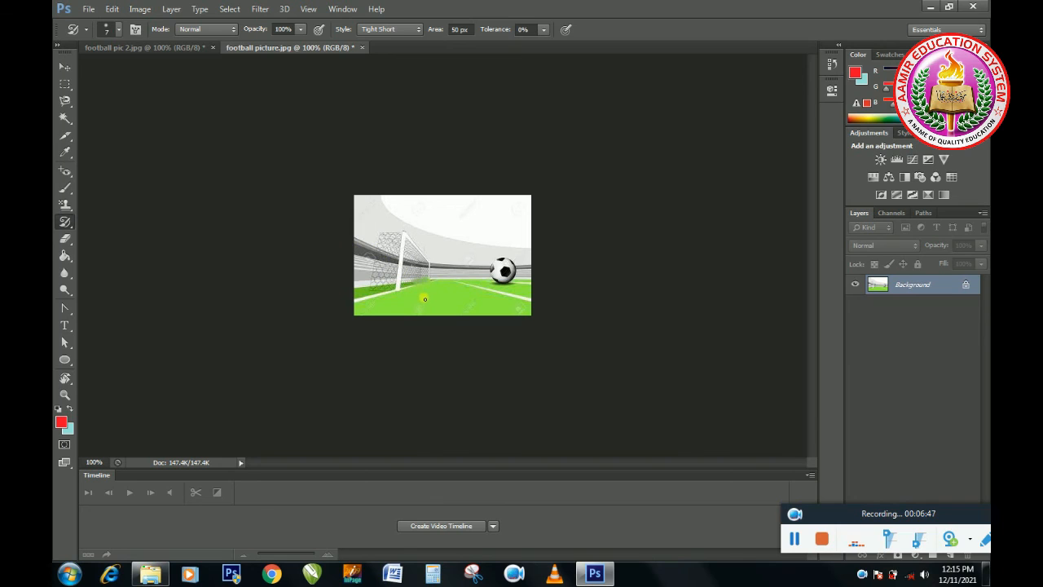
{"action": "mouse_move", "coordinate": [482, 290]}
{"action": "left_mouse_down"}
{"action": "mouse_move", "coordinate": [503, 269]}
{"action": "mouse_move", "coordinate": [388, 287]}
{"action": "mouse_move", "coordinate": [376, 263]}
{"action": "mouse_move", "coordinate": [402, 245]}
{"action": "mouse_move", "coordinate": [415, 272]}
{"action": "left_mouse_up"}
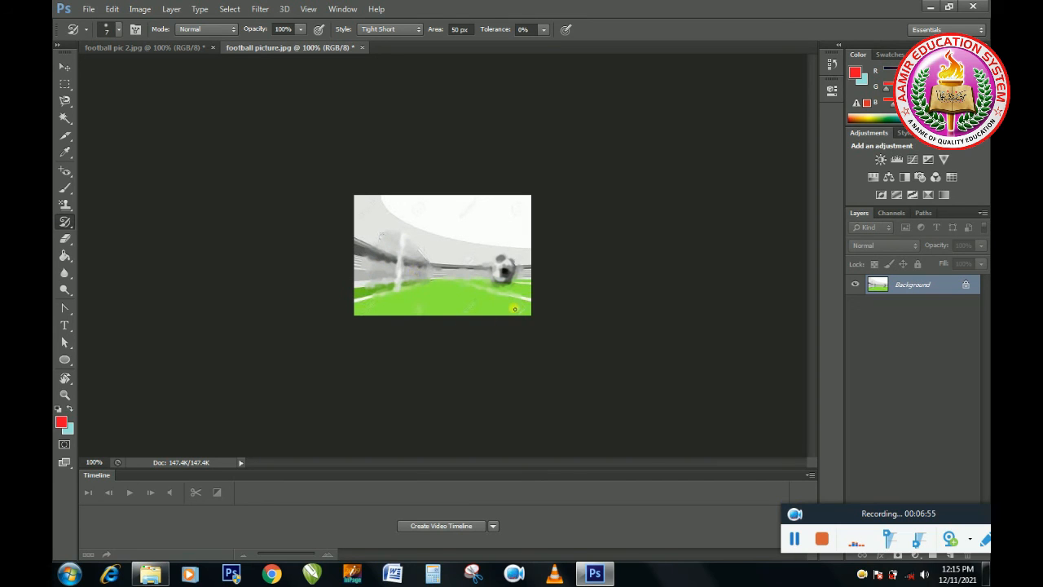
{"action": "left_click_drag", "start_coordinate": [515, 309], "coordinate": [512, 297]}
{"action": "left_click_drag", "start_coordinate": [490, 259], "coordinate": [491, 261]}
{"action": "left_click_drag", "start_coordinate": [373, 301], "coordinate": [372, 306]}
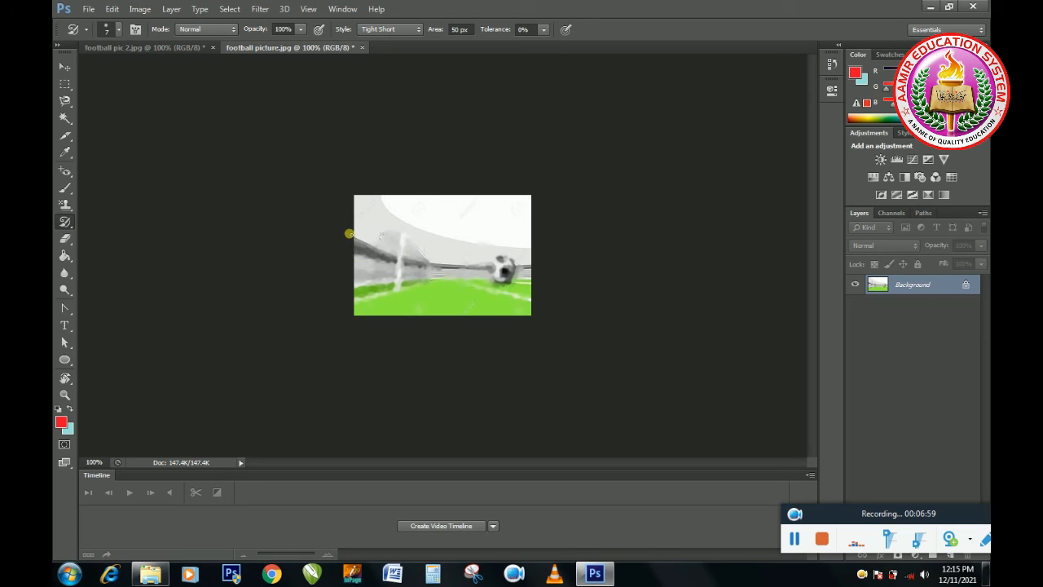